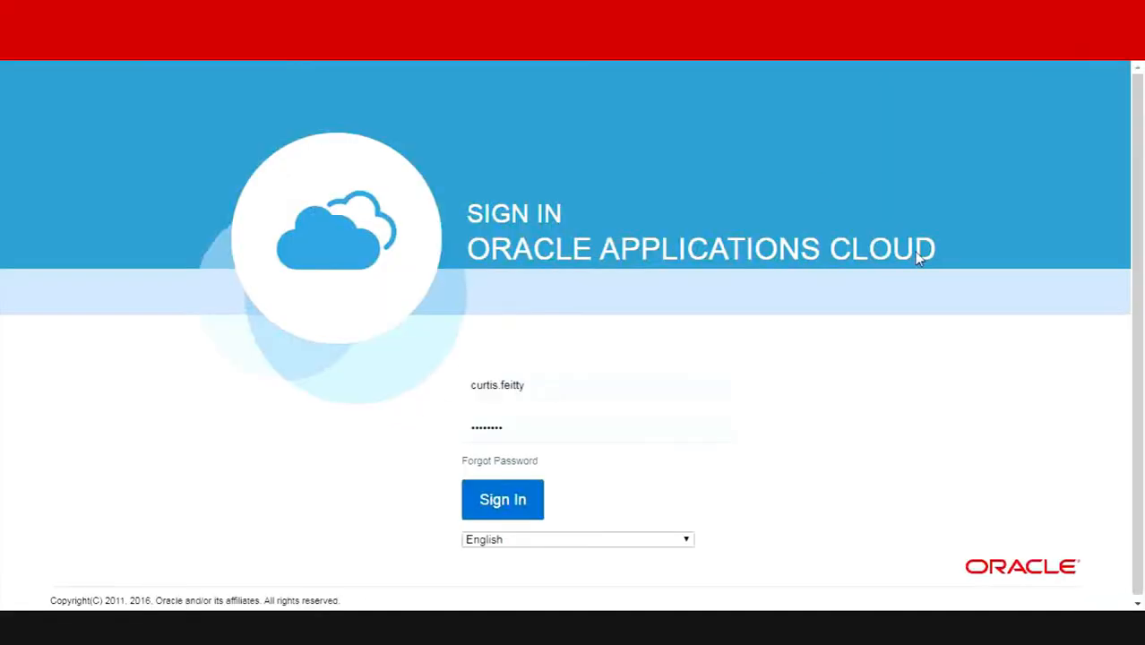
Step: Sign in with the prefilled credentials and open Candidate Search in the Hiring app of My Client Groups
click(506, 506)
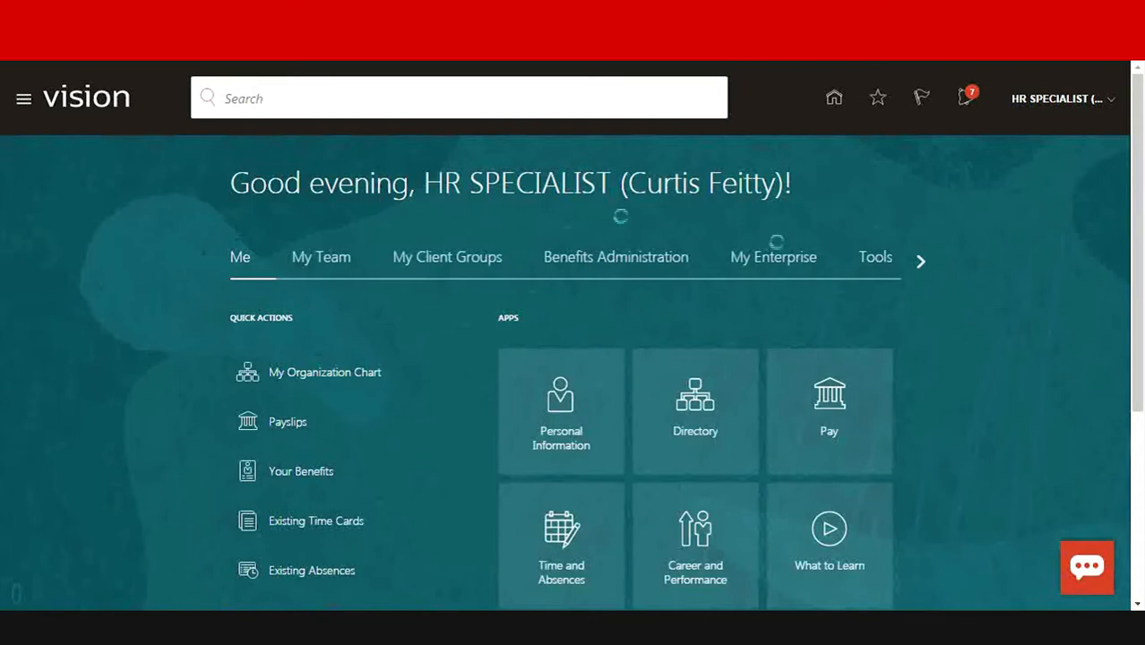
click(455, 265)
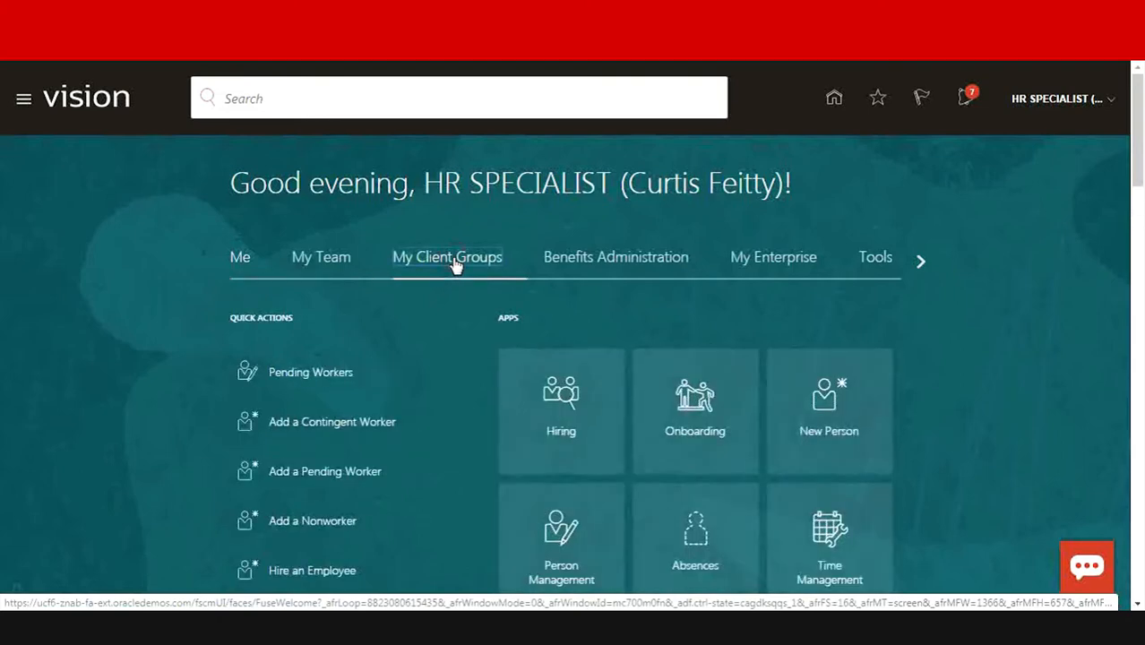
click(565, 409)
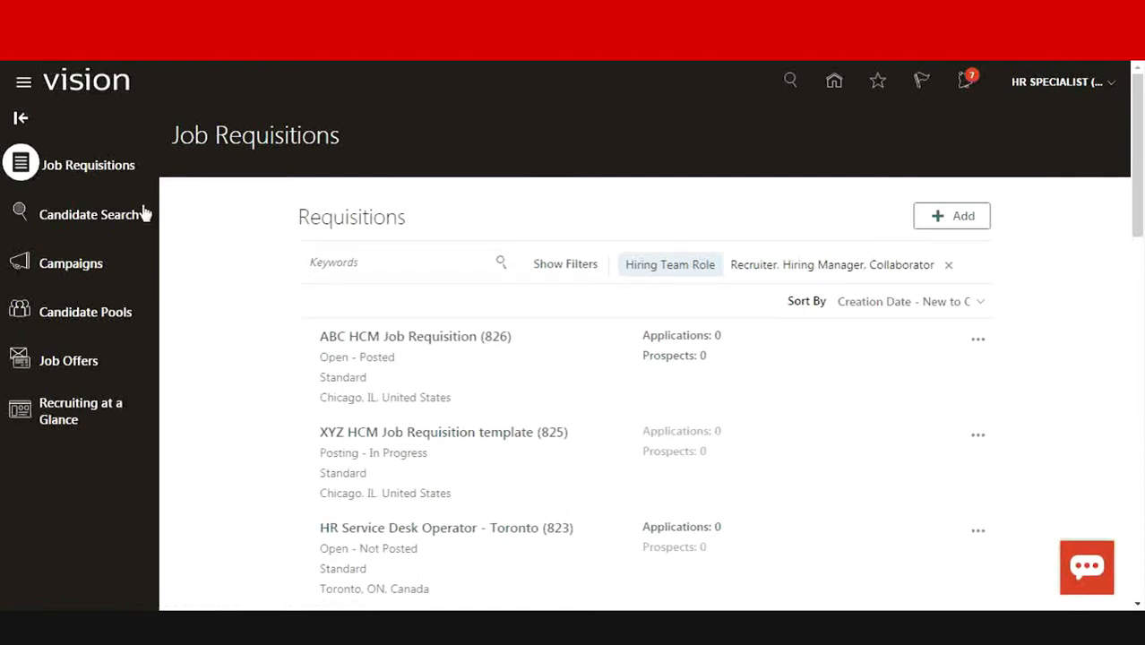
click(108, 217)
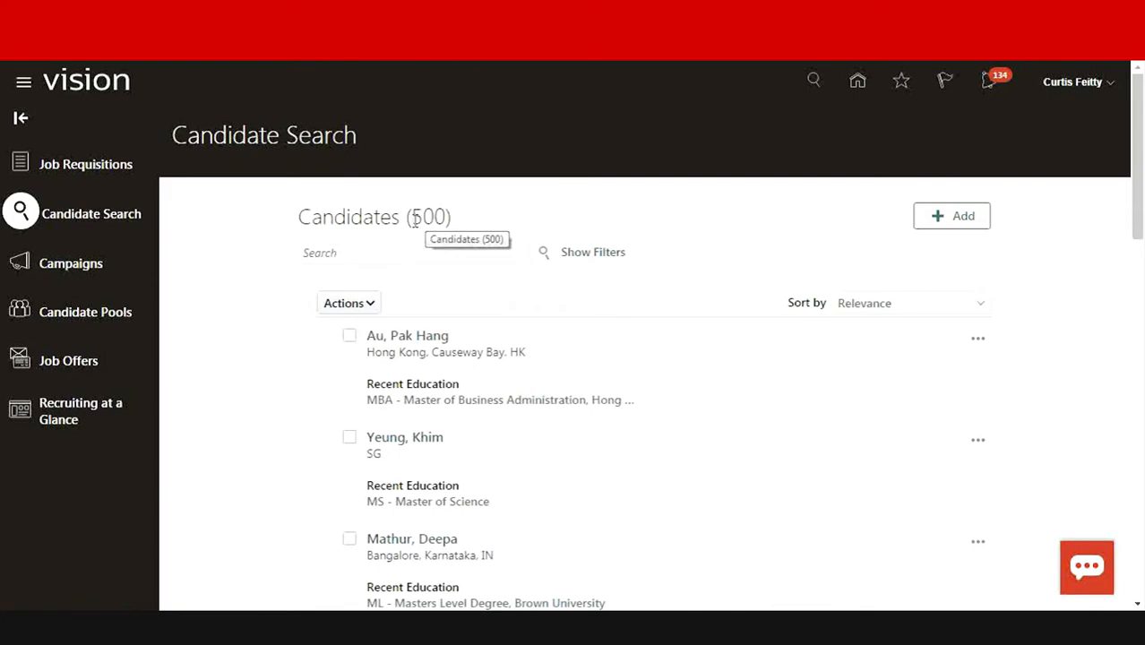
Step: Show the candidate search filters and look through the available filter categories beside the candidate list
drag(411, 220, 454, 220)
click(504, 222)
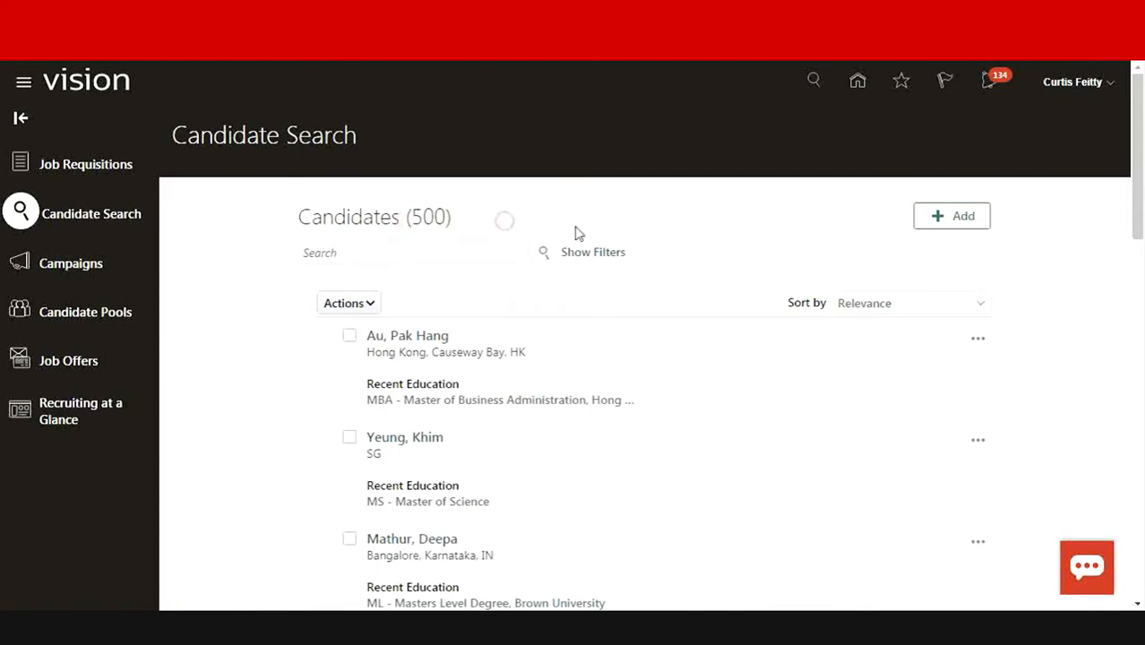
drag(1138, 134, 1140, 367)
click(586, 258)
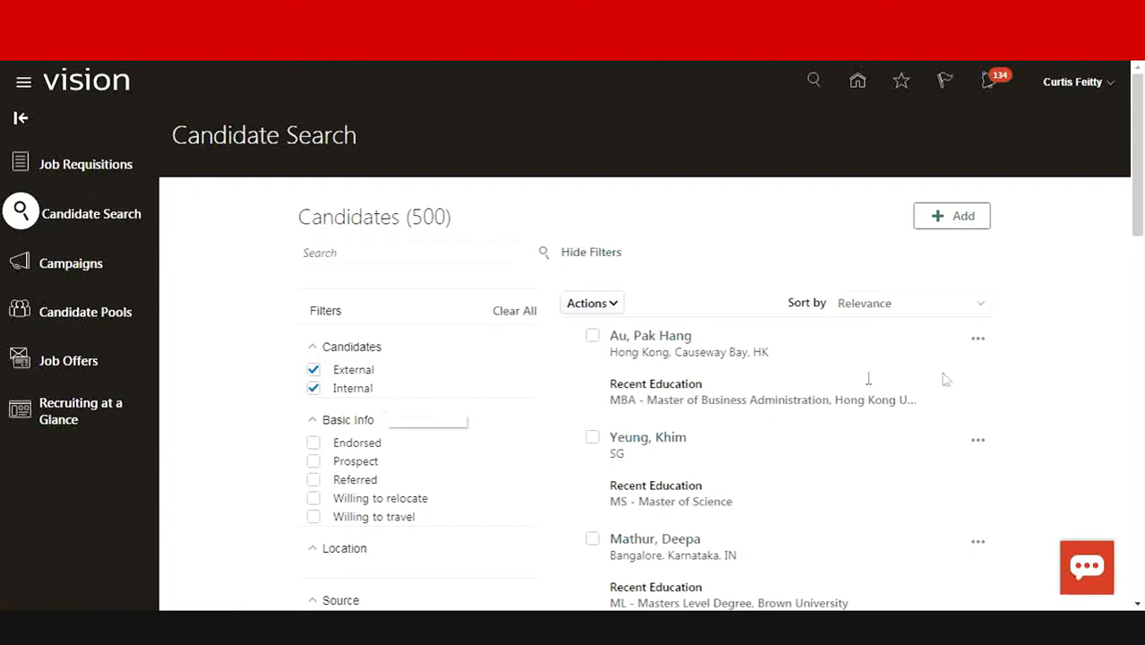
scroll(1139, 208, down, 4)
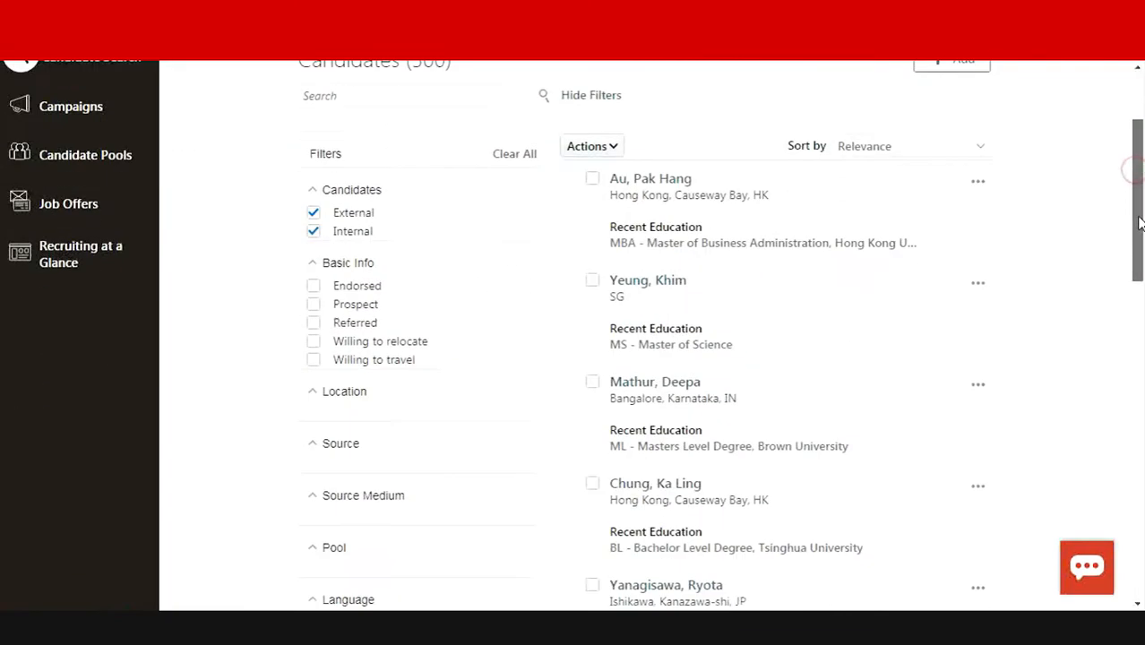
drag(1139, 277, 1139, 288)
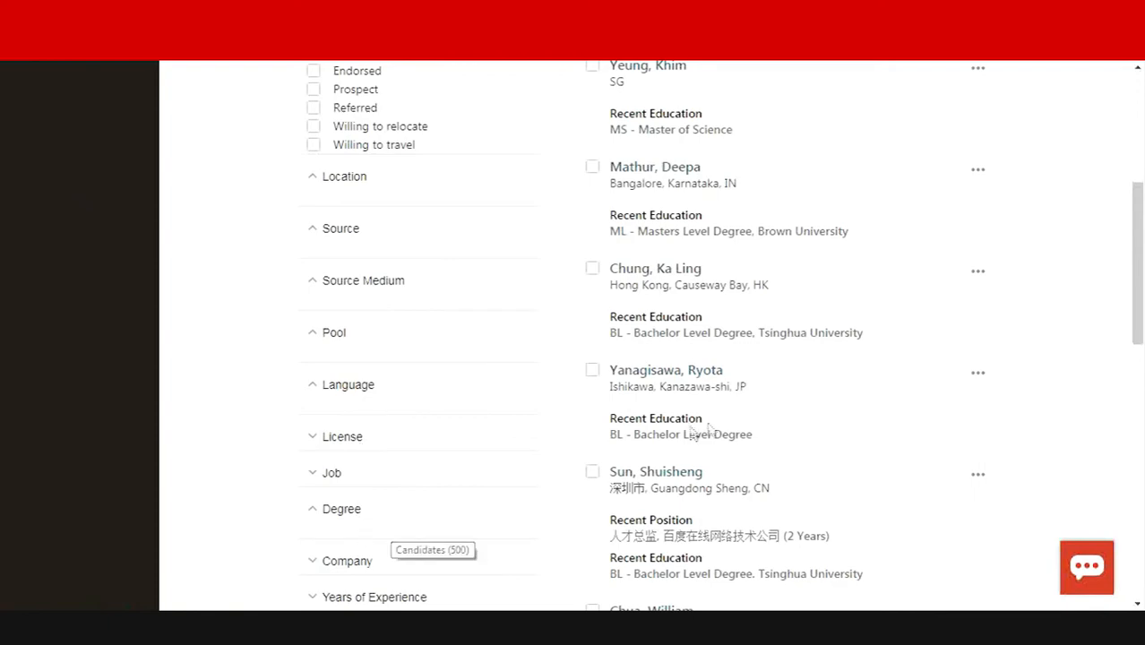
scroll(1142, 126, up, 3)
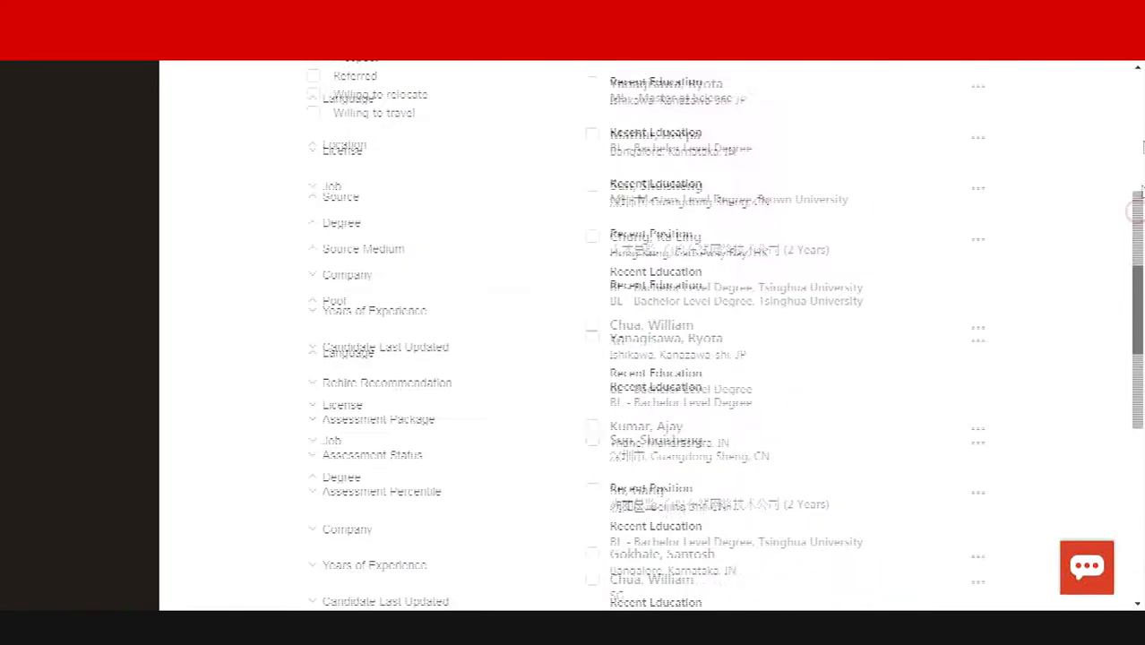
scroll(1139, 139, up, 2)
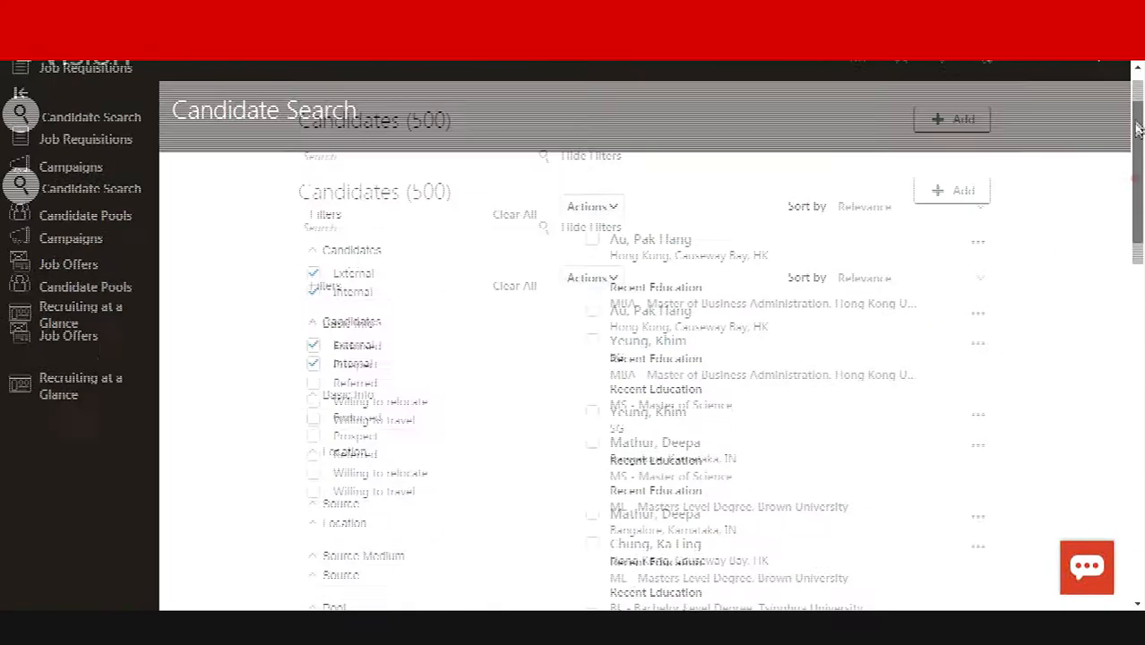
scroll(1136, 127, down, 3)
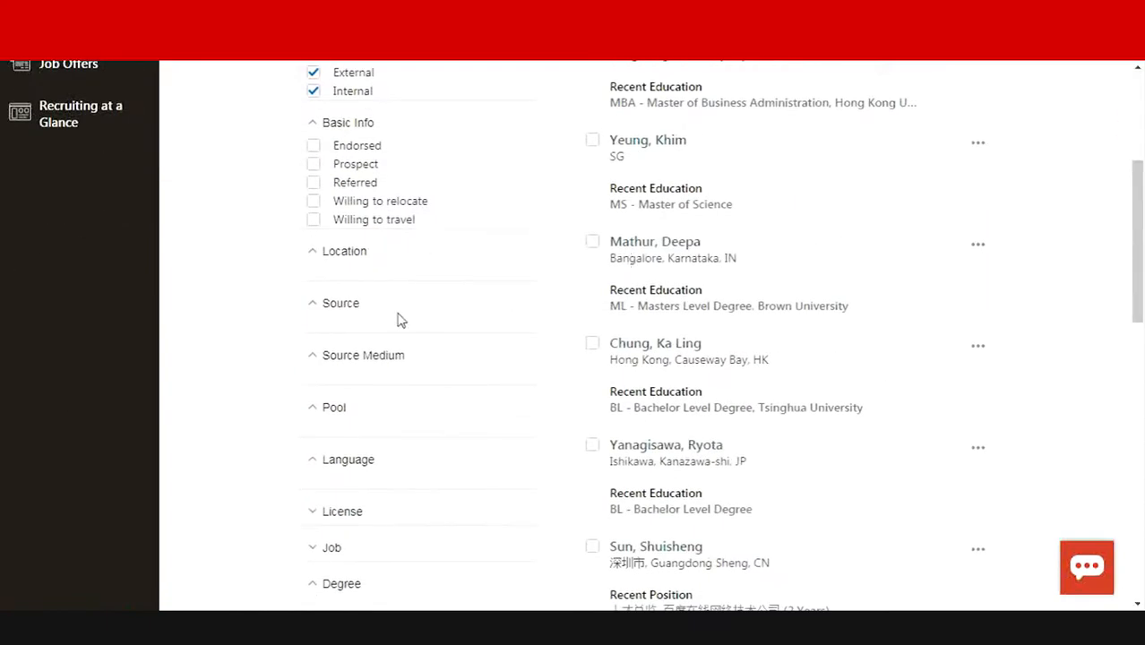
Step: Filter the candidates by the locations Redwood City, CA and Chicago, IL, United States
click(314, 251)
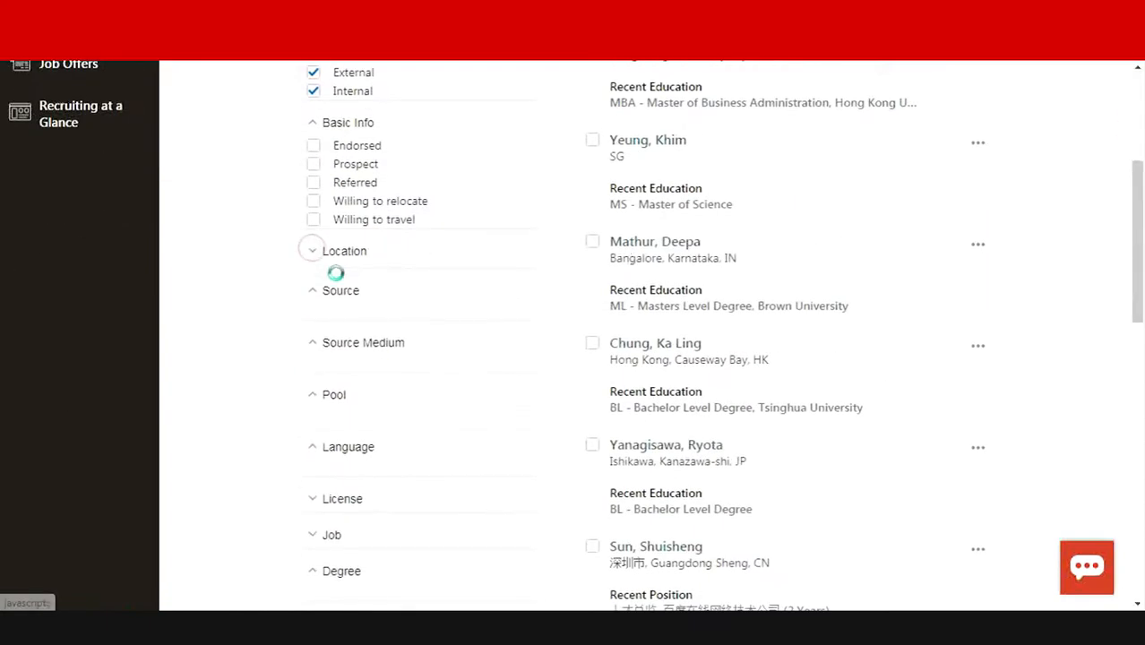
click(313, 251)
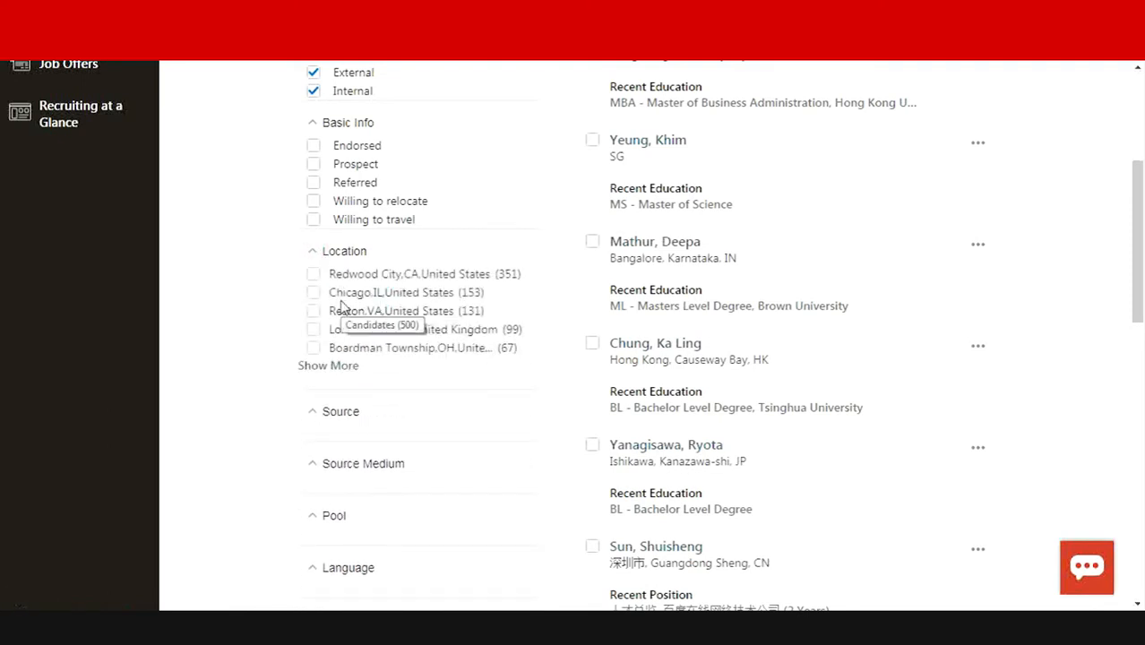
click(313, 275)
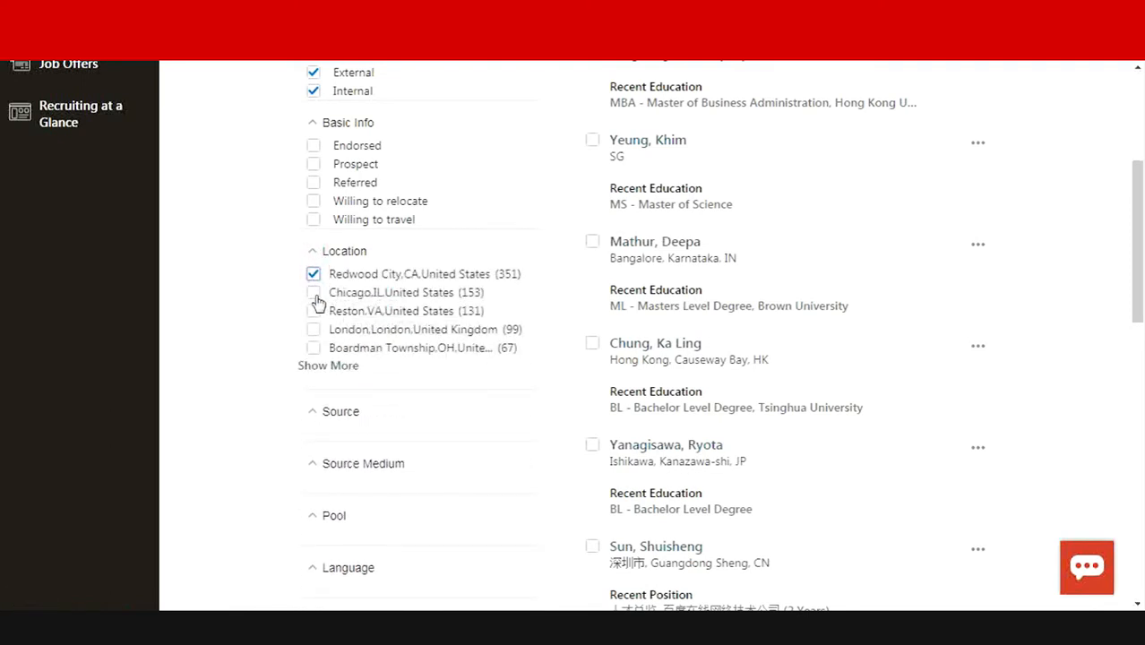
click(314, 293)
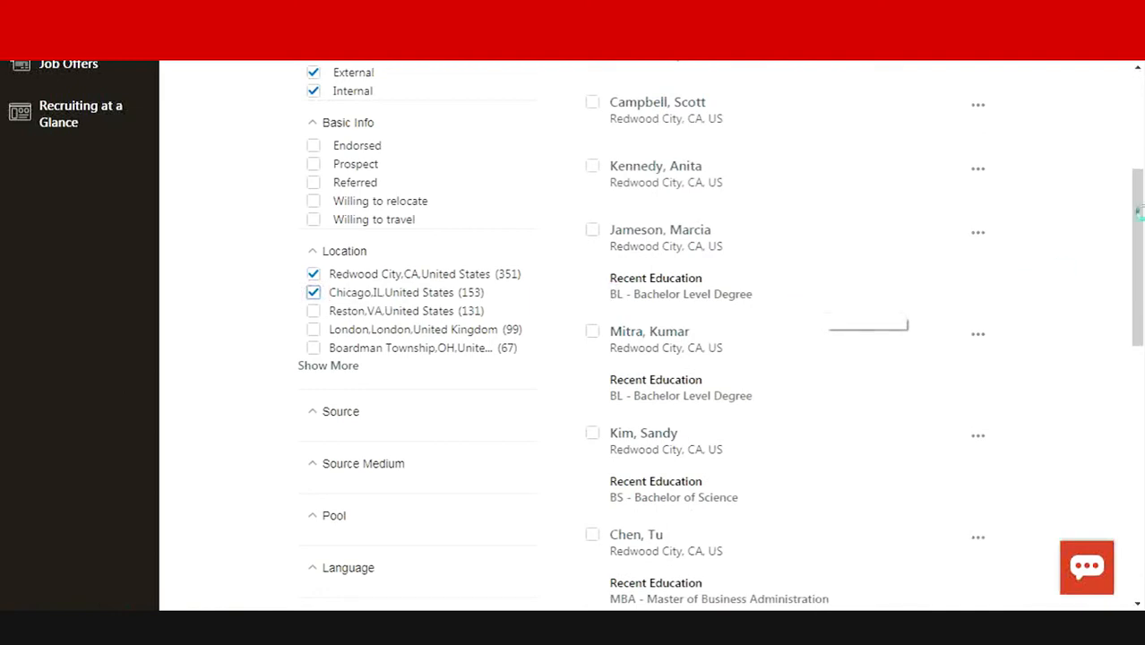
Step: Filter the candidates by the degrees BL - Bachelor Level Degree, BSN - Bachelor of Science, BA - Bachelor of Arts and BS - Bachelor of Science
drag(1140, 266, 1141, 407)
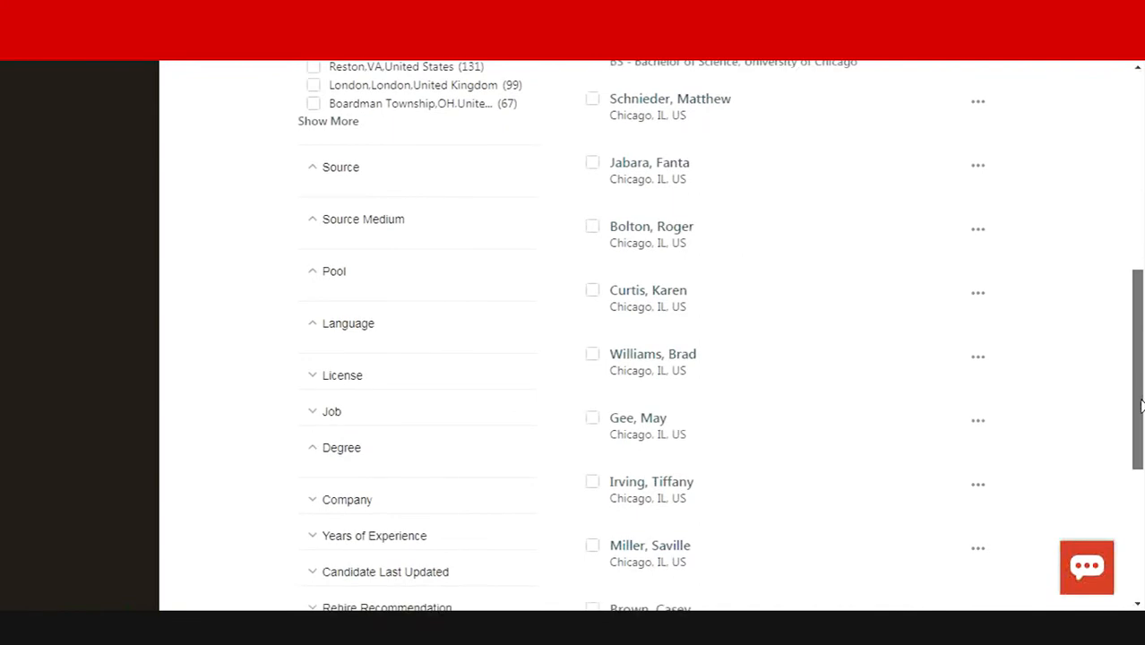
click(314, 454)
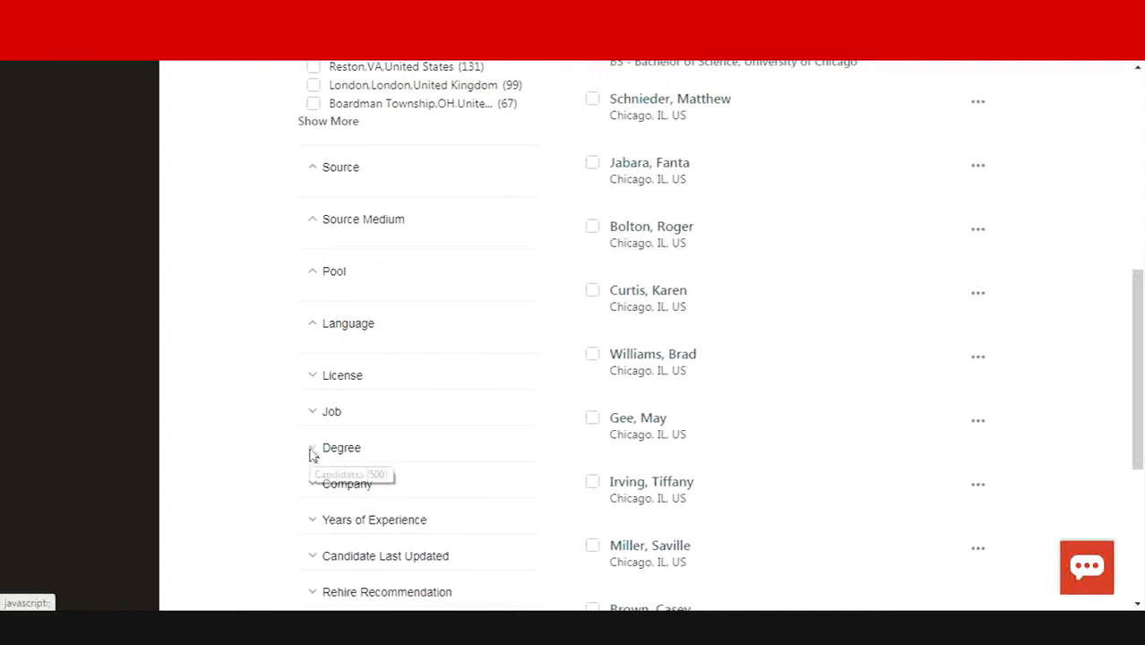
click(312, 452)
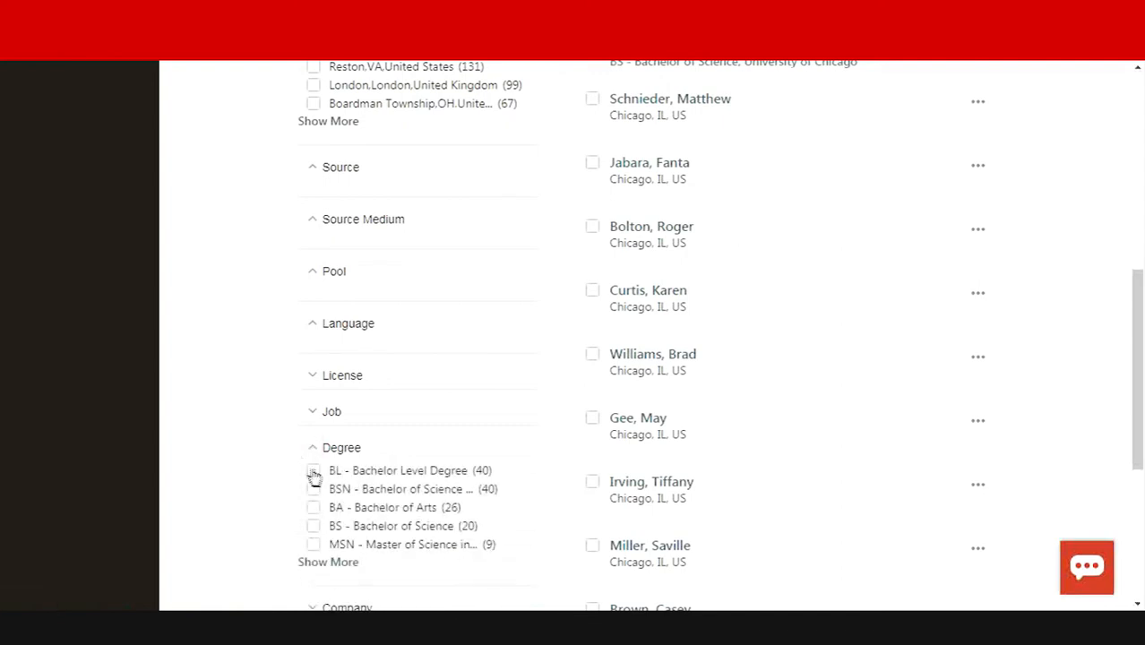
click(313, 472)
click(314, 488)
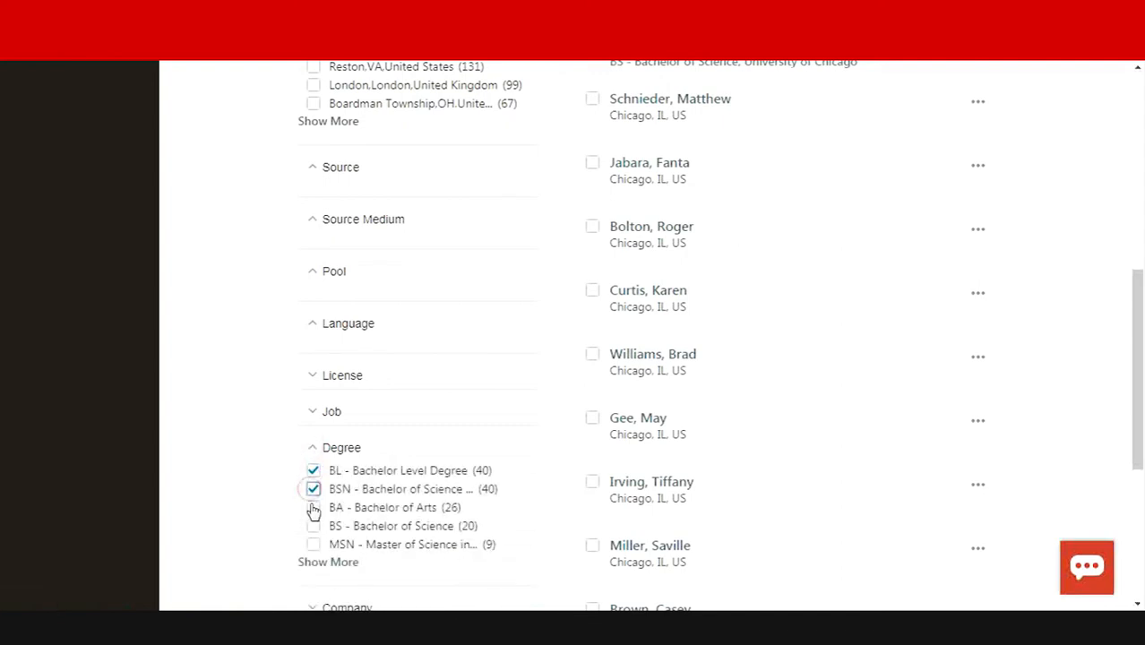
click(313, 507)
click(313, 526)
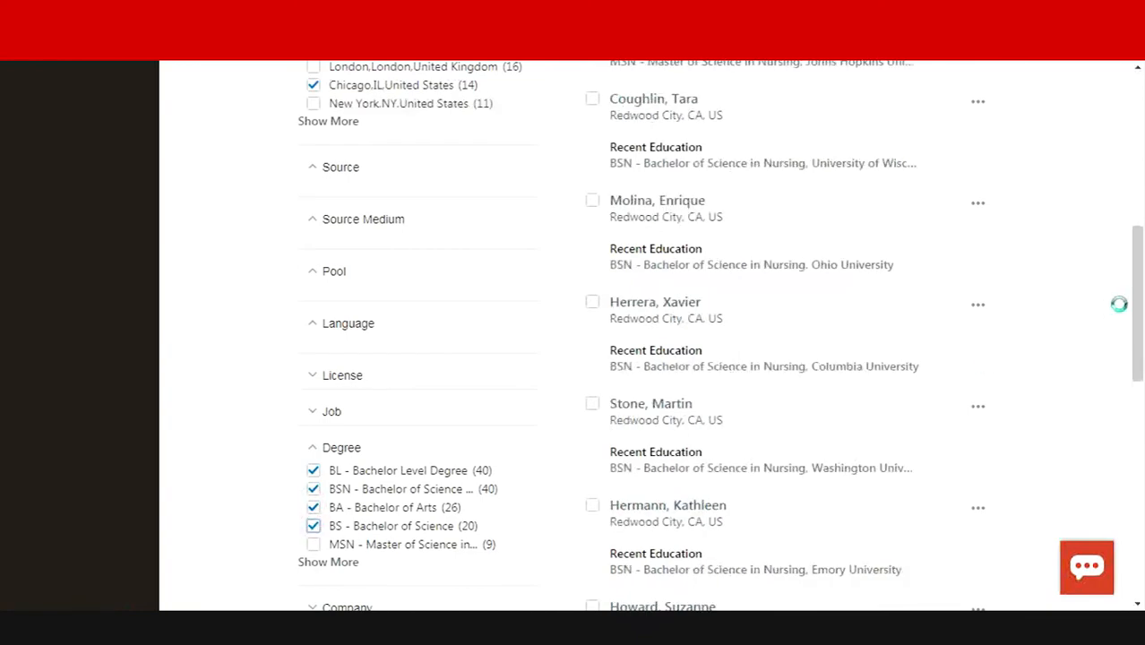
Step: Review the filtered candidate list and check its total number of candidates
drag(1139, 319, 1143, 180)
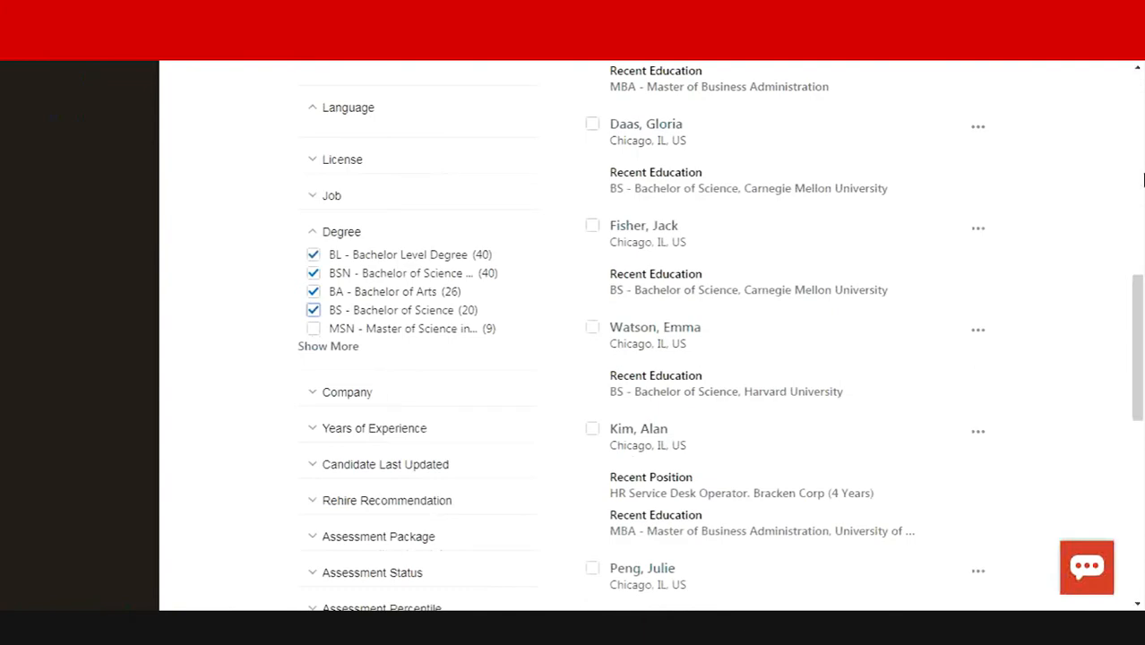
drag(1141, 315, 1135, 145)
drag(410, 155, 447, 154)
click(478, 172)
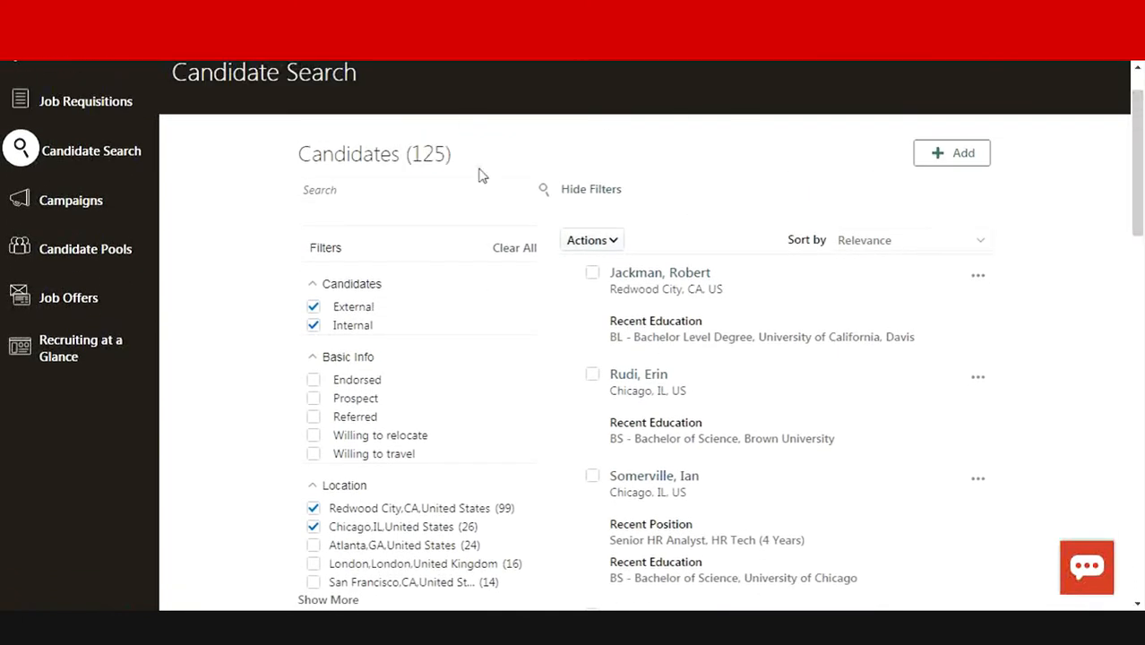
double_click(412, 154)
click(490, 164)
drag(1140, 151, 1130, 114)
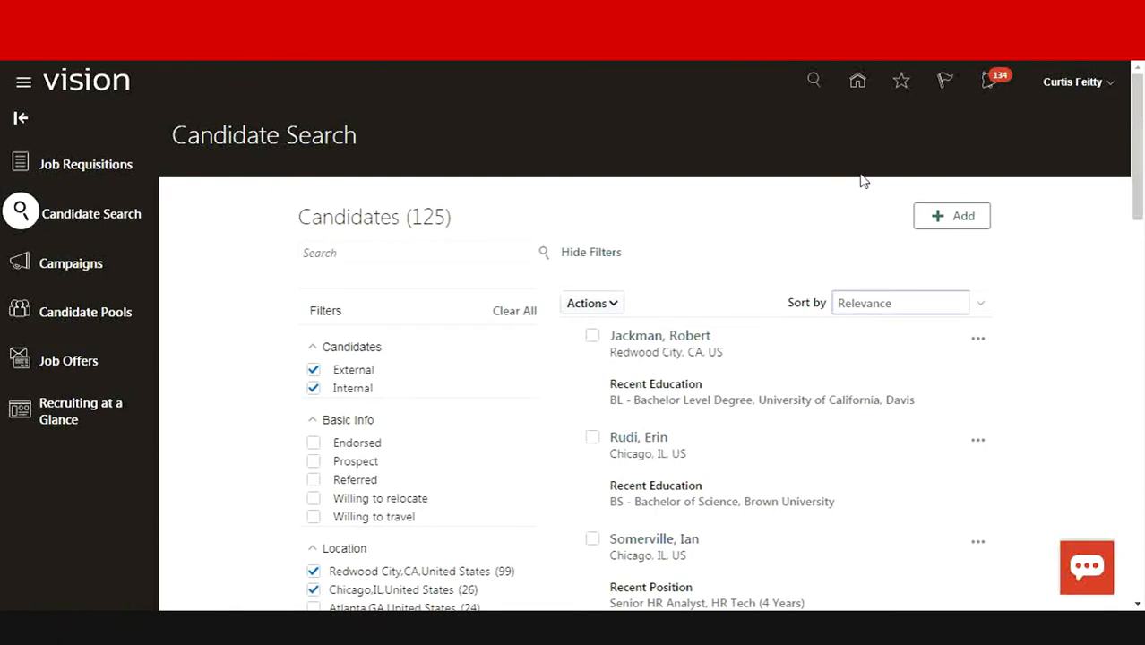
Step: Add the first listed candidate to the HR Service Desk Operator Roles requisition, save it and dismiss the confirmation
click(592, 336)
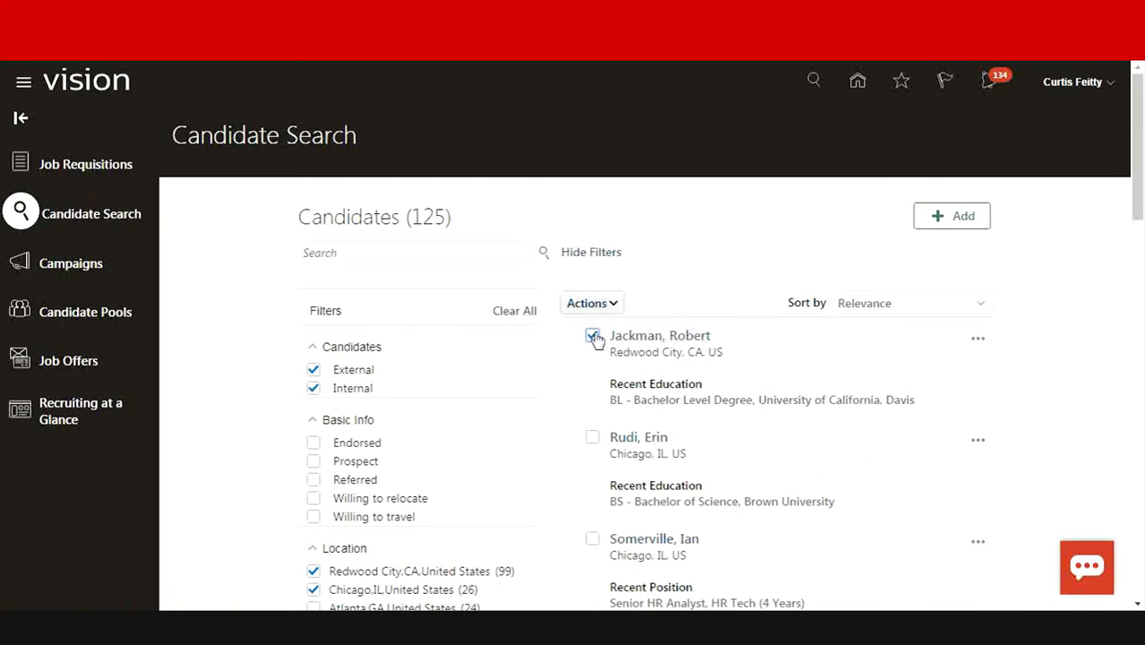
click(613, 305)
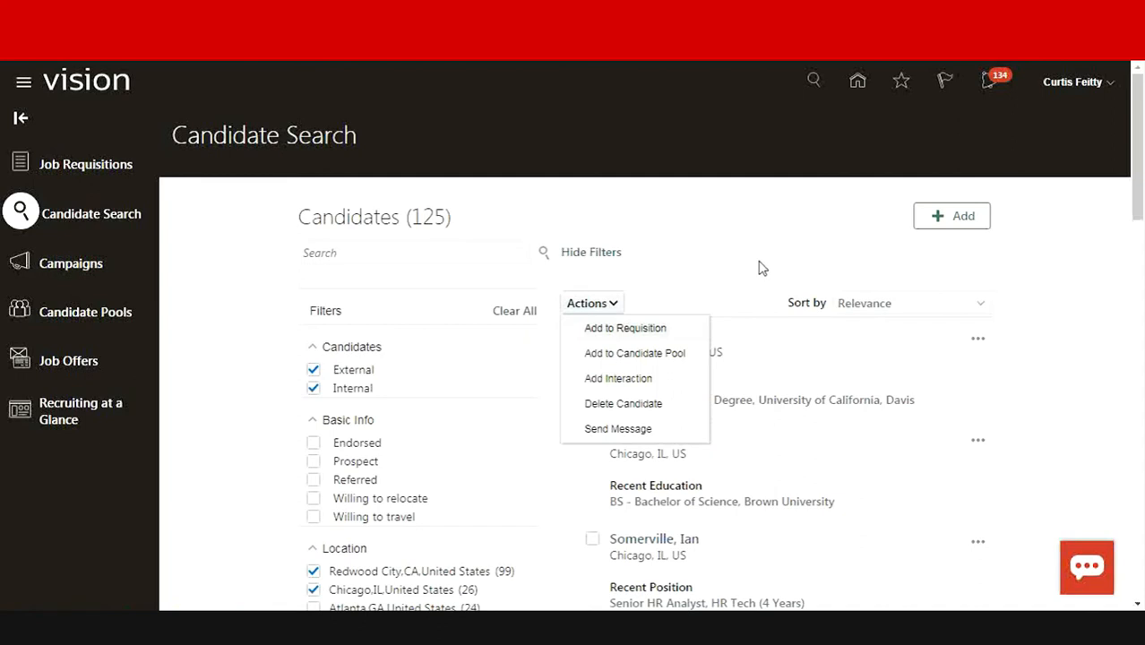
click(643, 330)
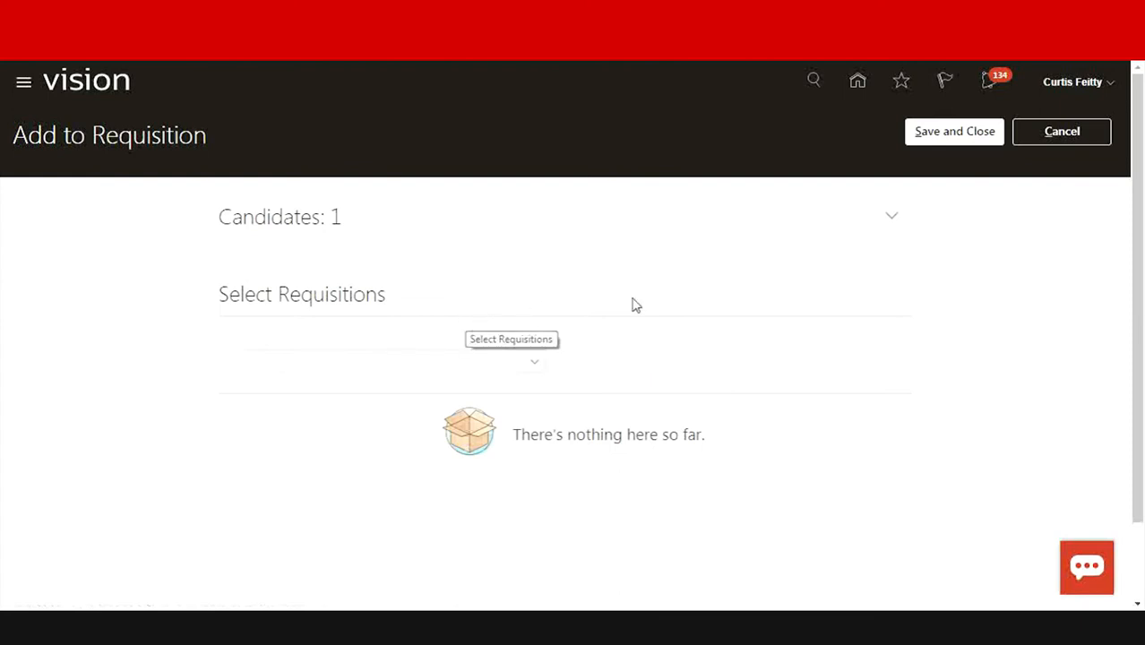
click(538, 366)
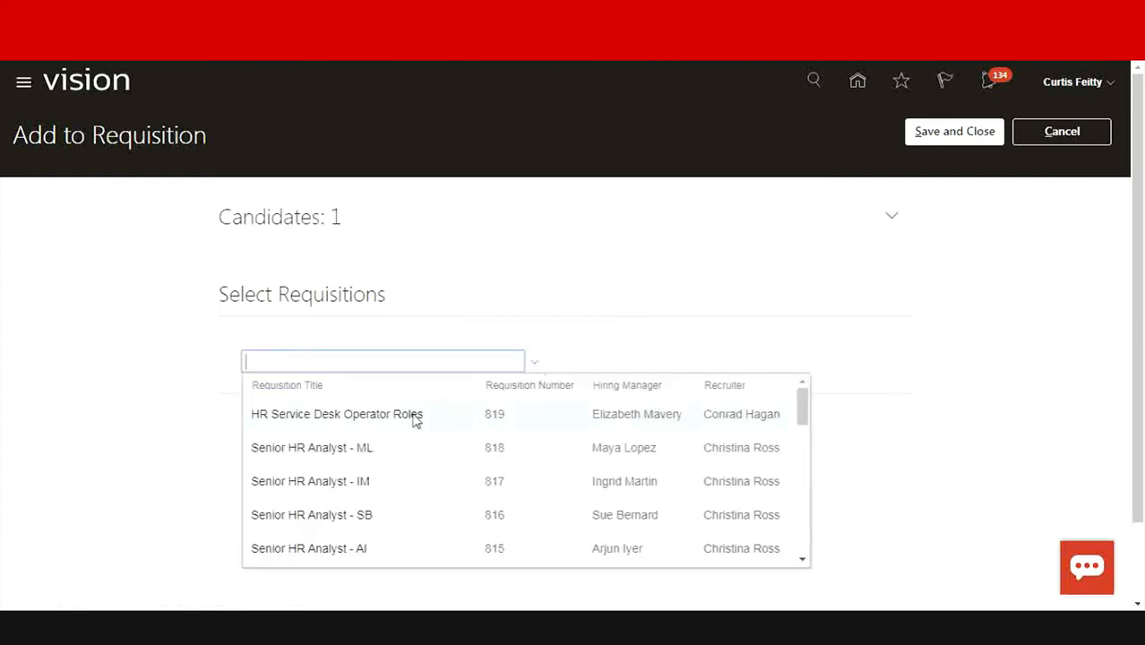
click(412, 417)
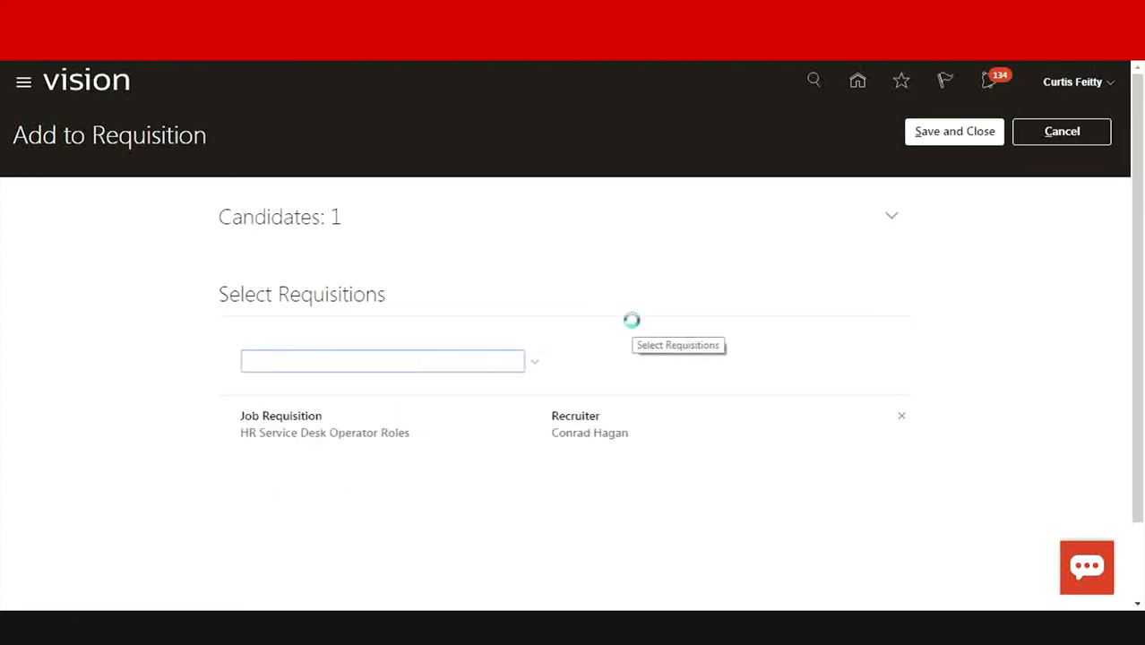
click(977, 144)
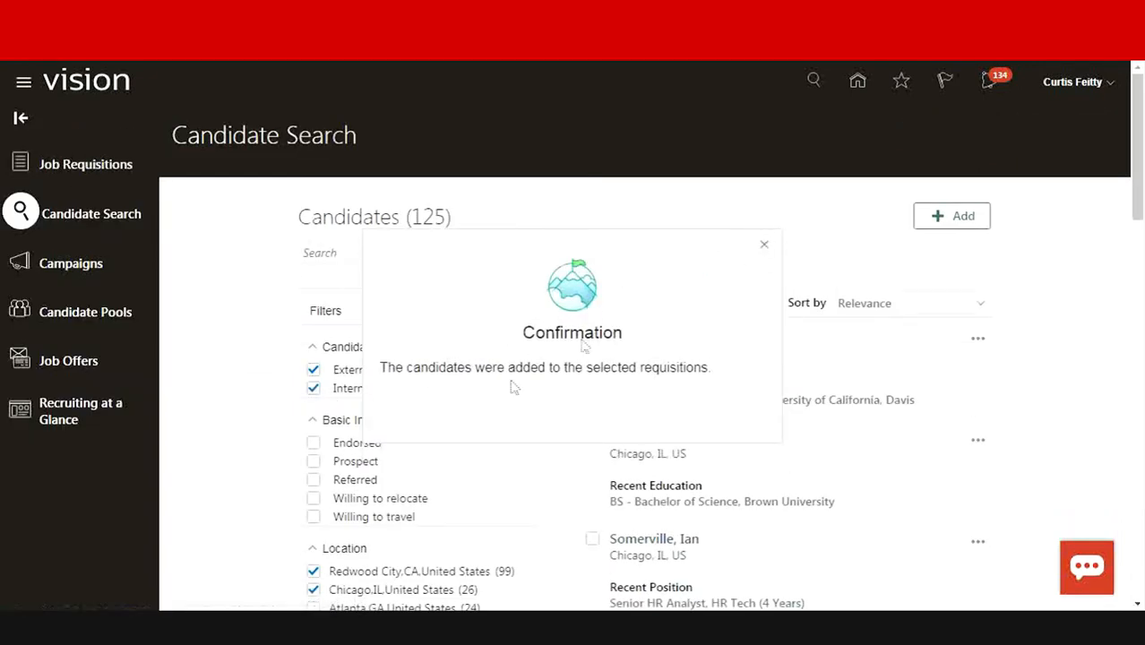
click(765, 248)
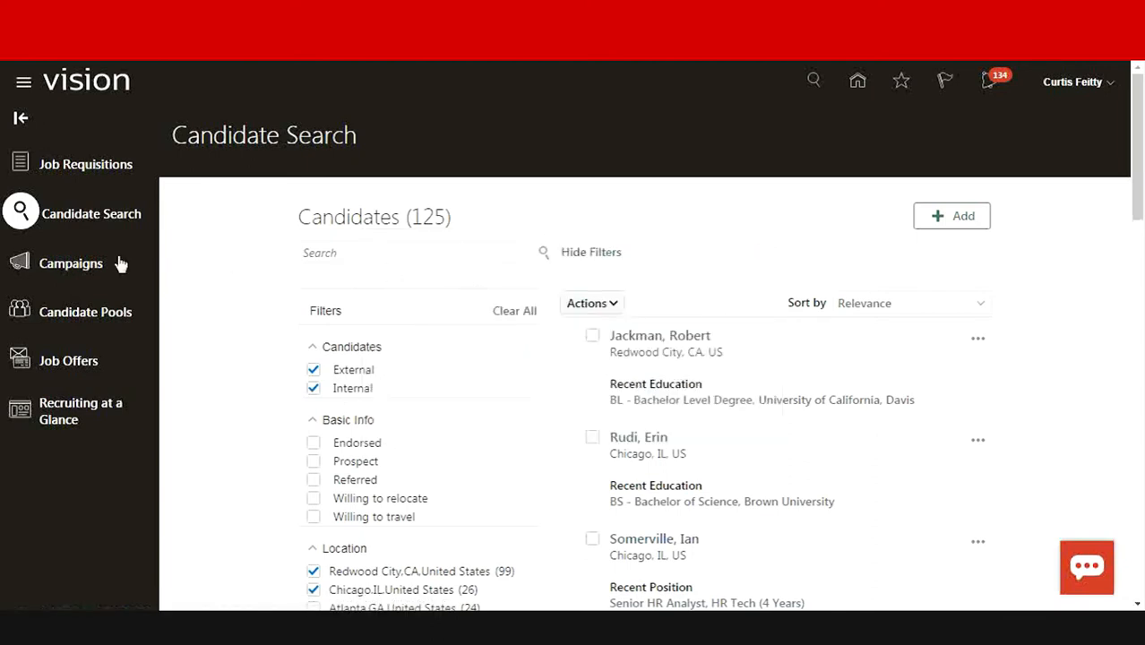
Step: Check the active applications of the HR Service Desk Operator Roles requisition and return to the job requisitions list
click(79, 172)
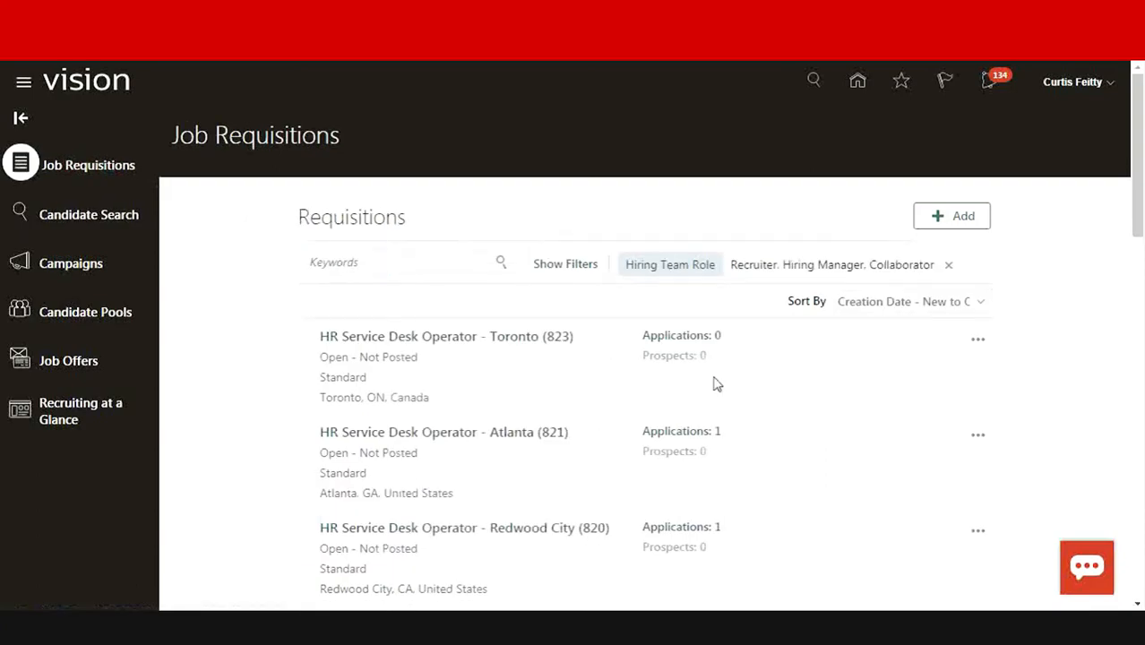
scroll(1140, 204, down, 2)
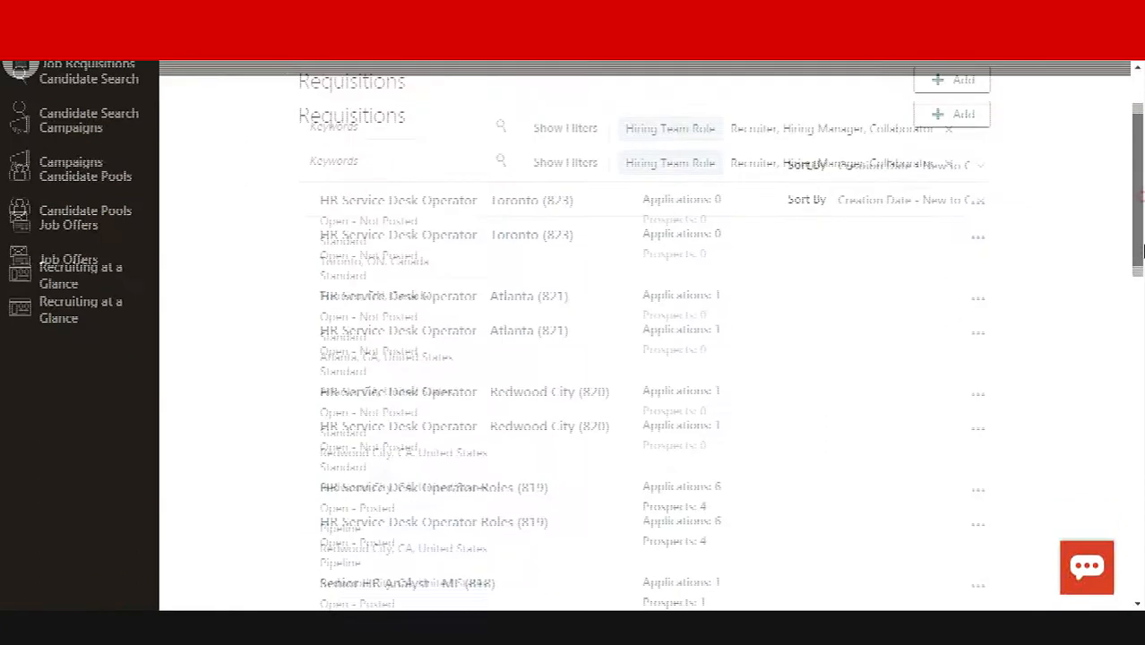
click(469, 445)
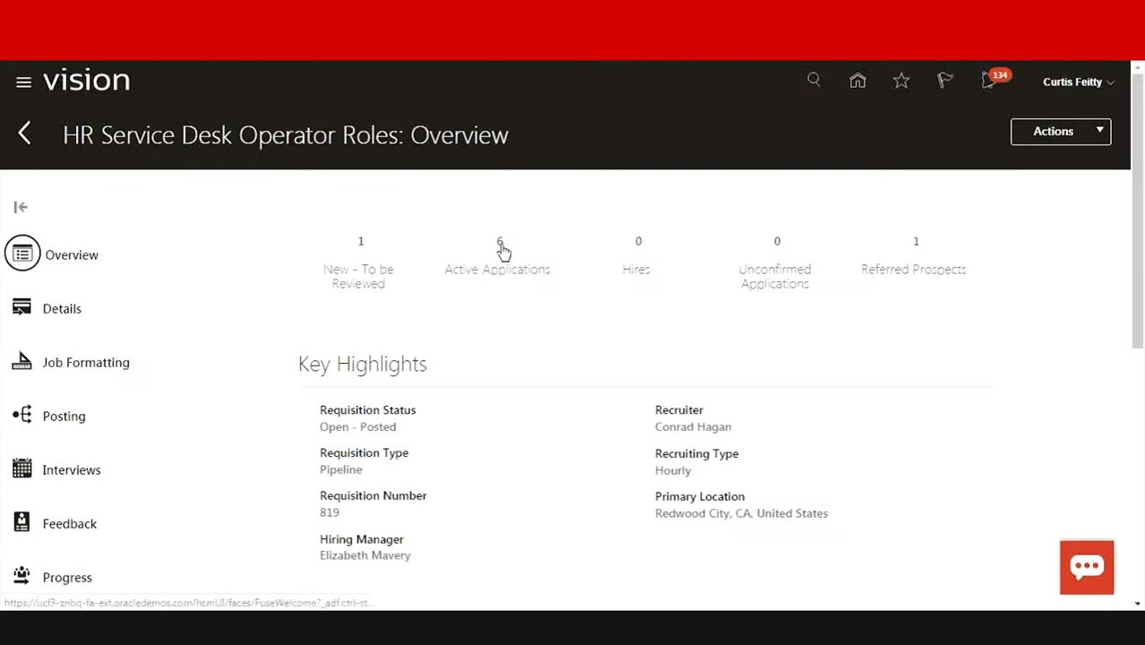
click(502, 244)
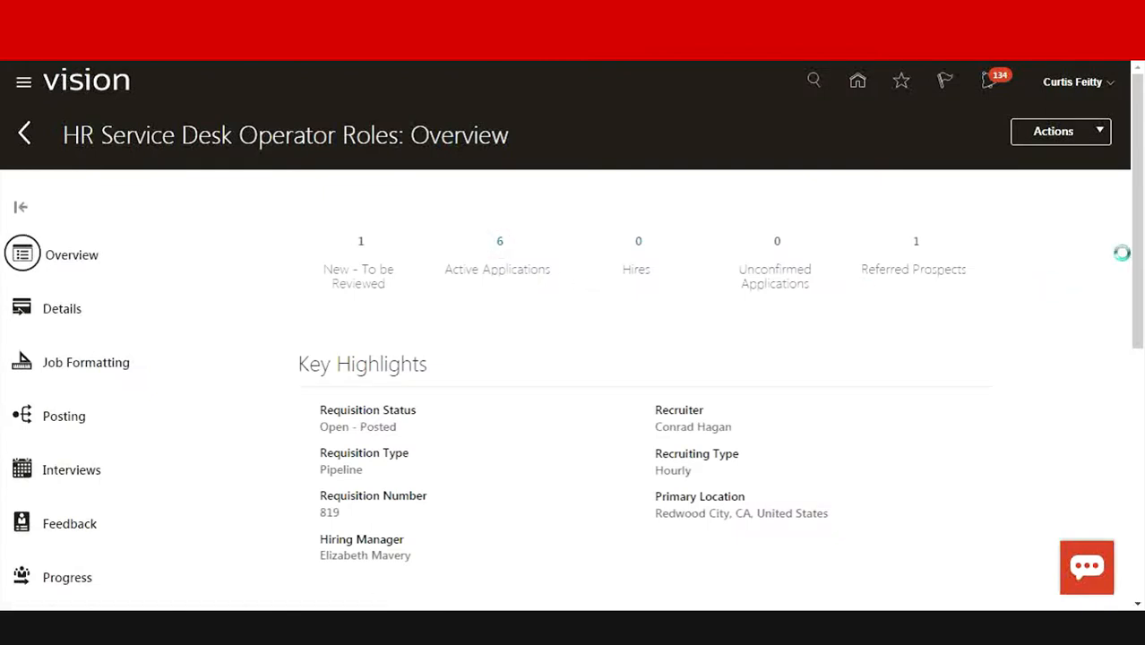
drag(1139, 241, 1141, 215)
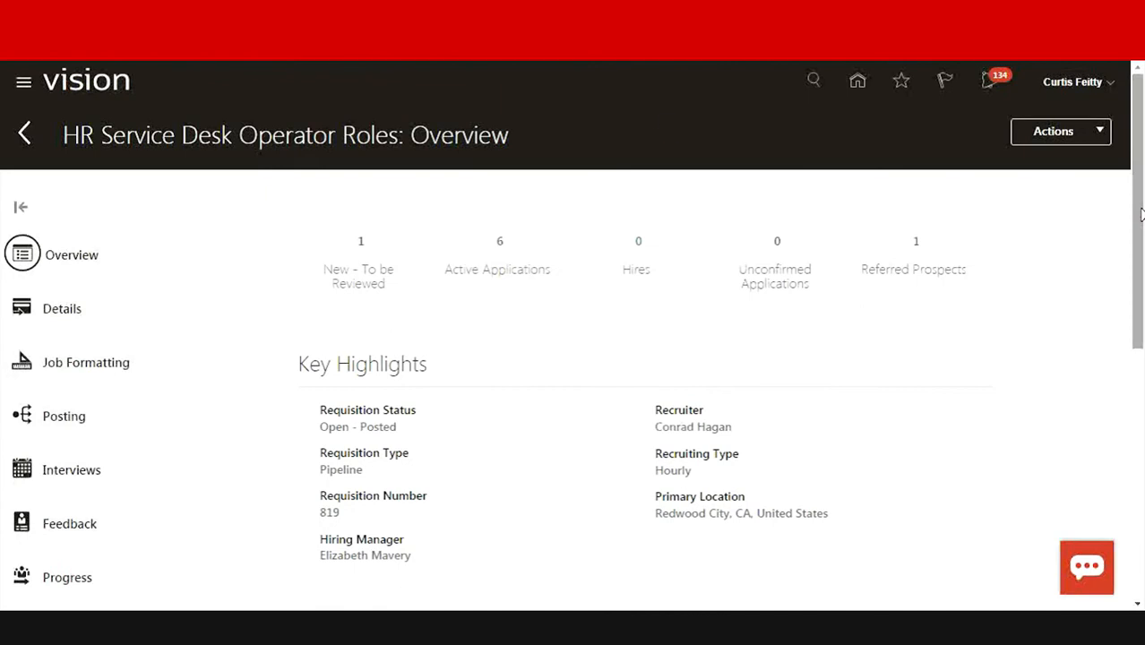
click(24, 134)
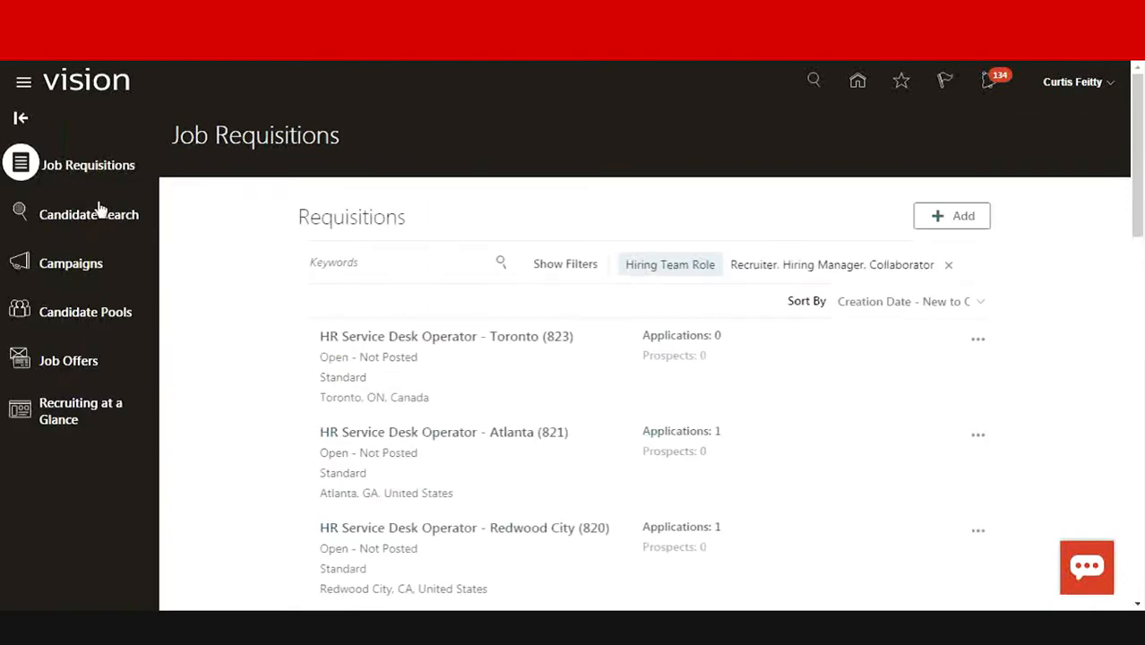
Step: Add the second candidate listed in the candidate search to the HCM Candidates pool, save it and dismiss the confirmation
click(100, 216)
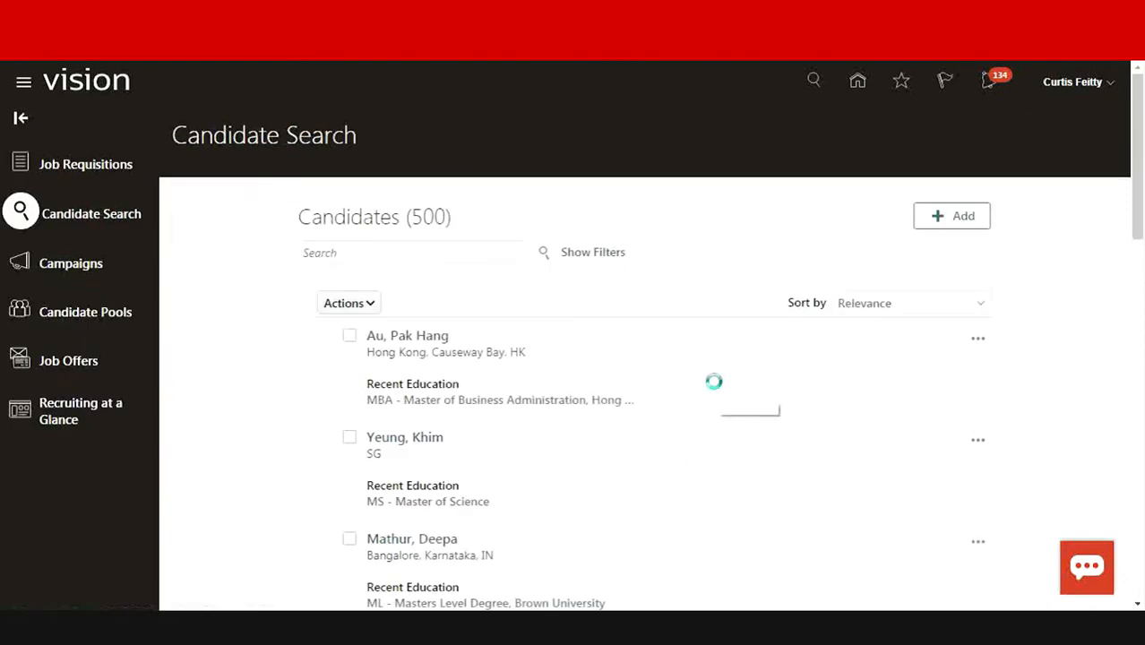
click(593, 253)
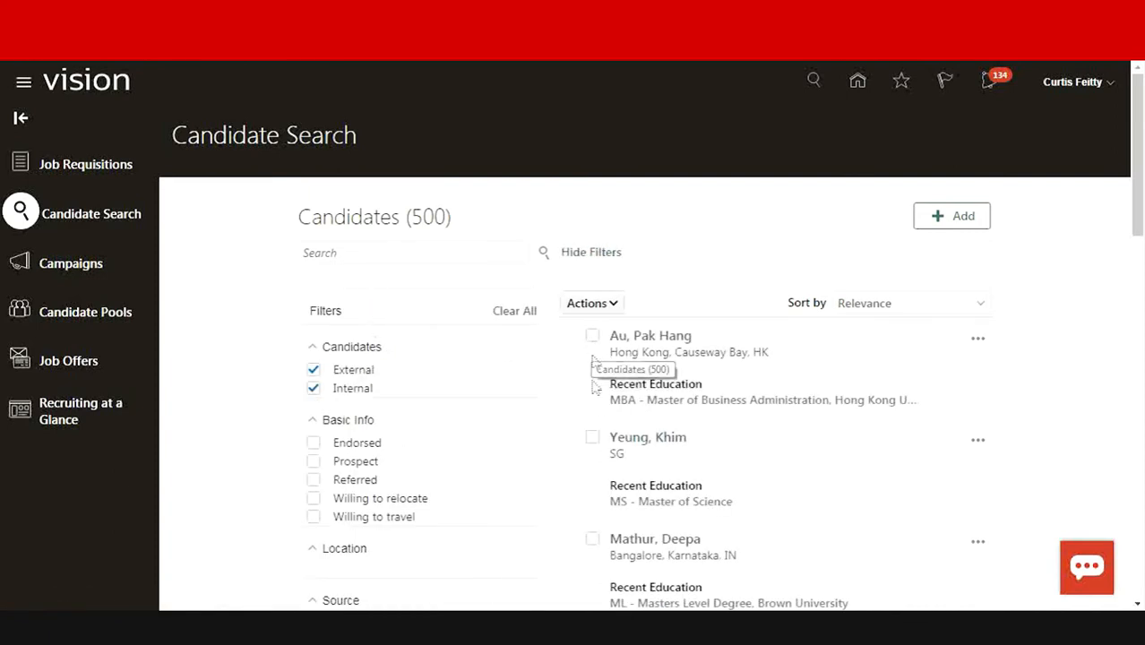
click(592, 437)
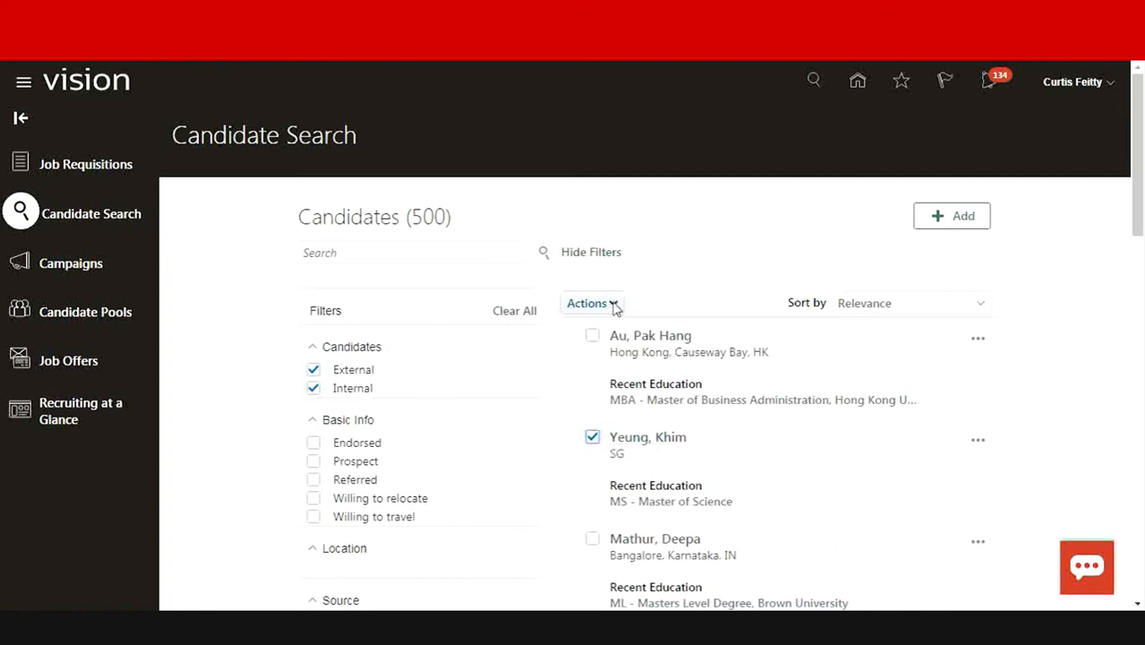
click(591, 304)
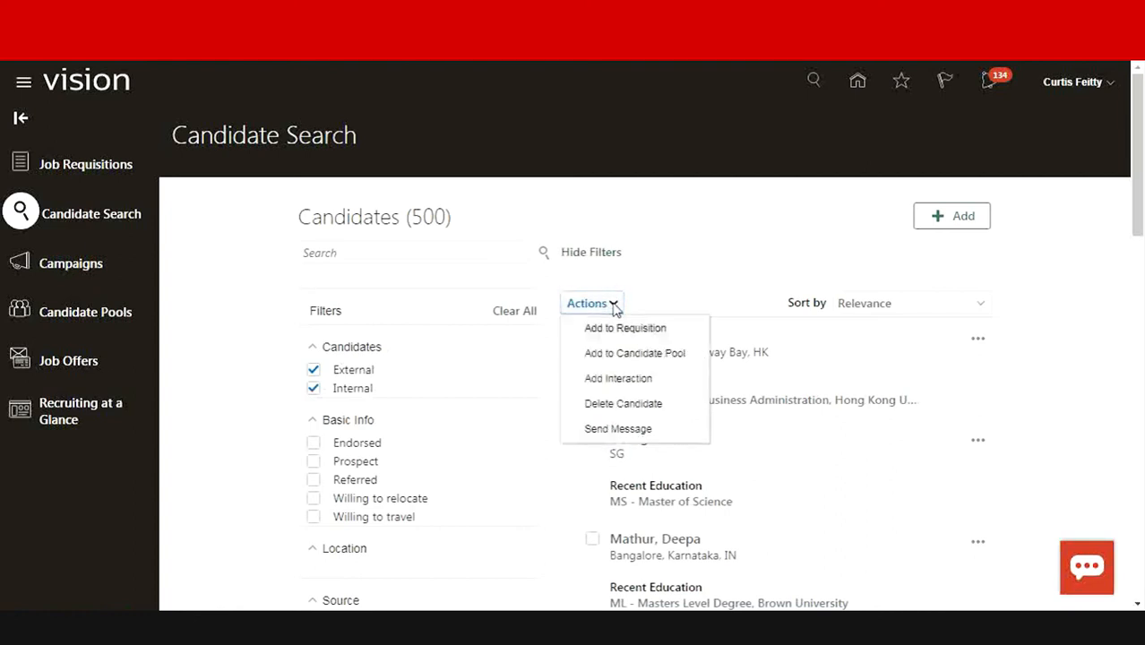
click(641, 357)
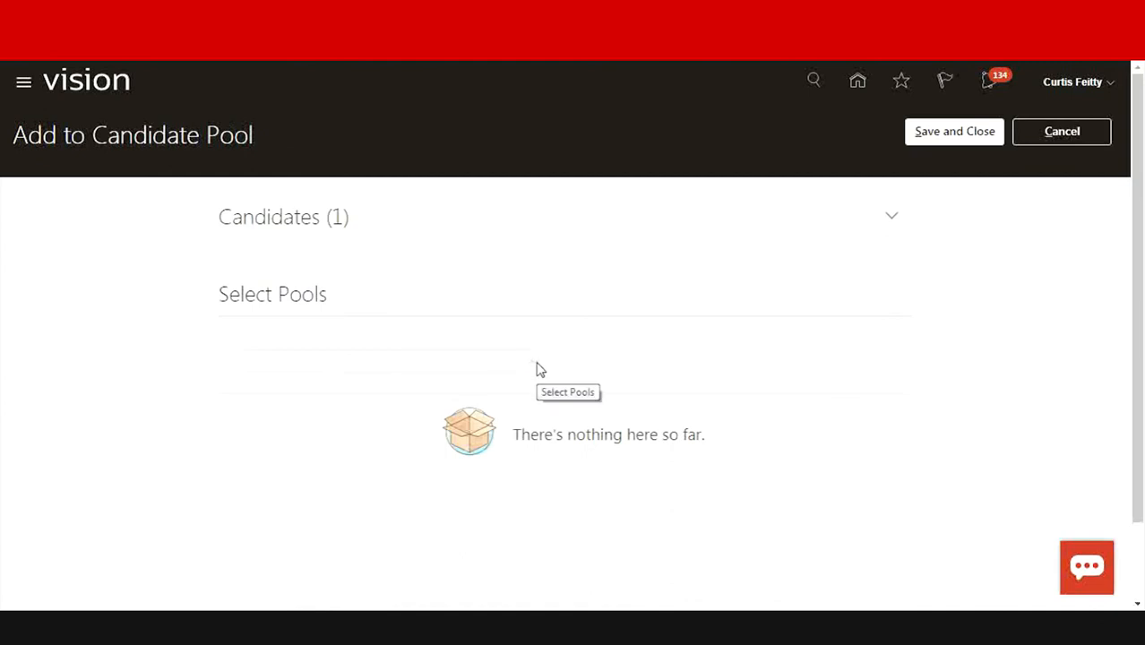
click(540, 367)
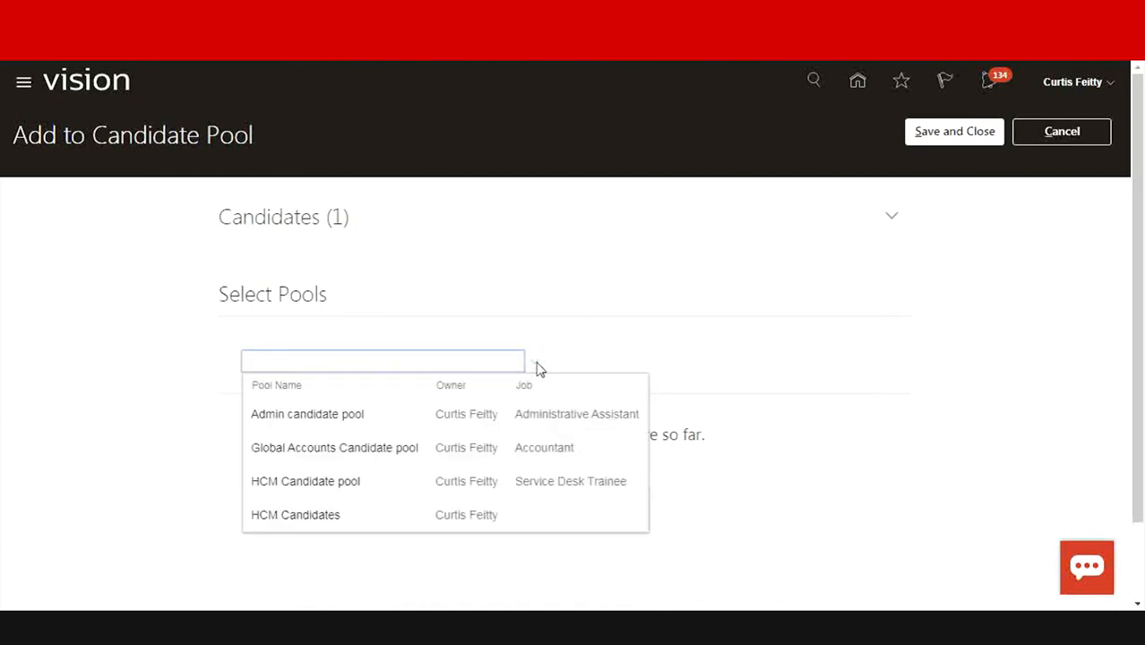
click(321, 523)
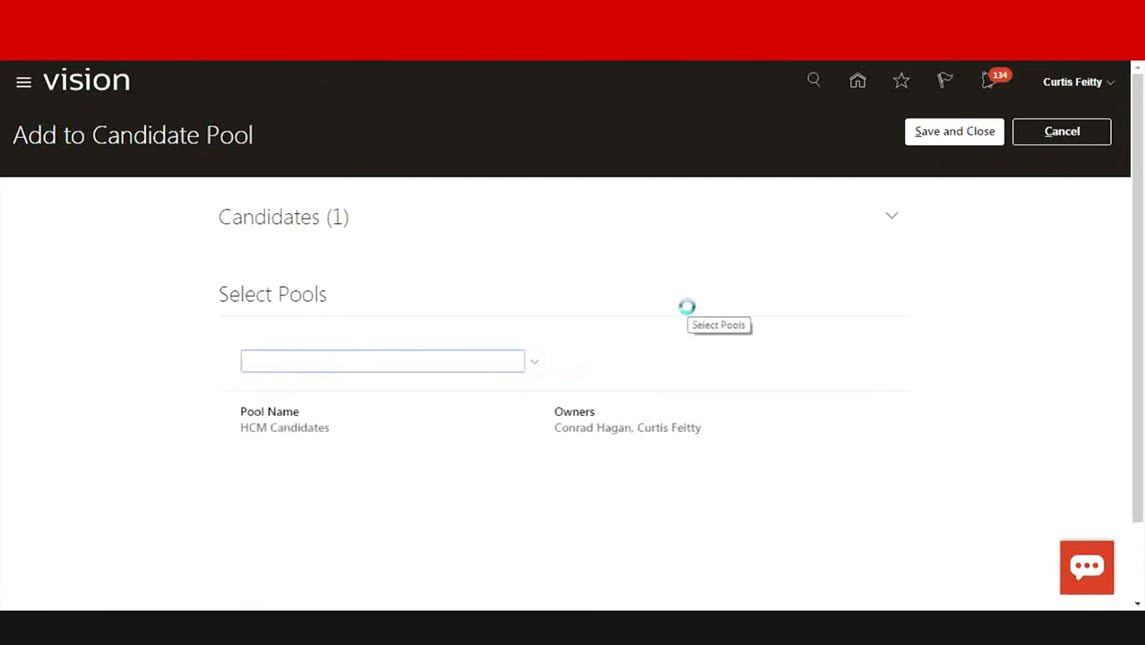
click(957, 136)
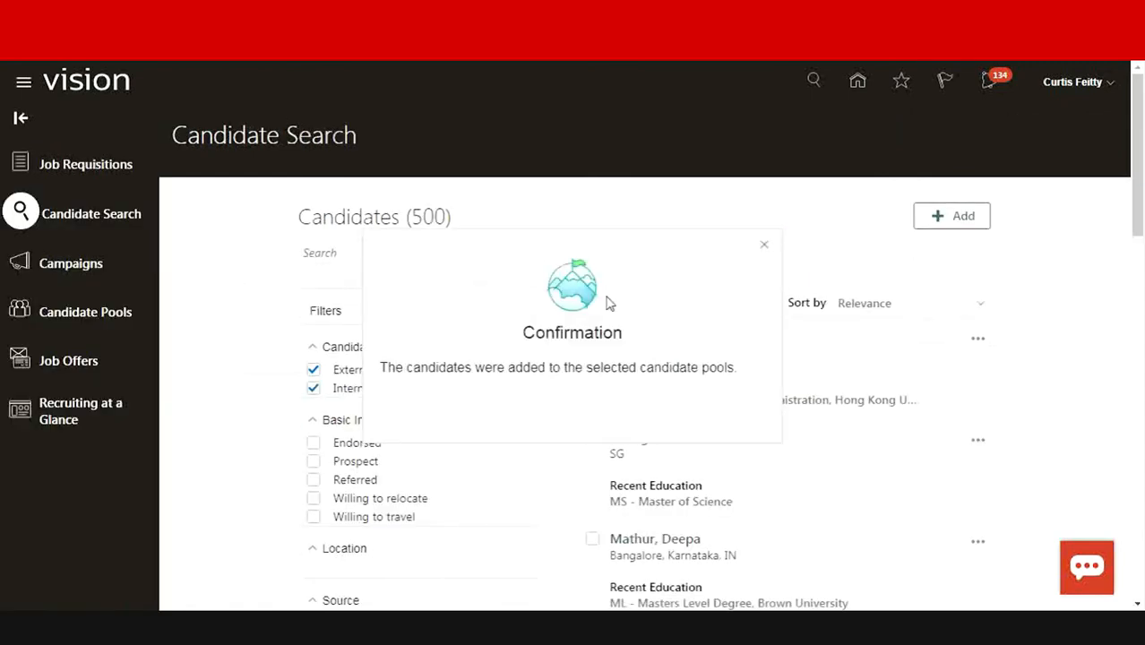
click(757, 247)
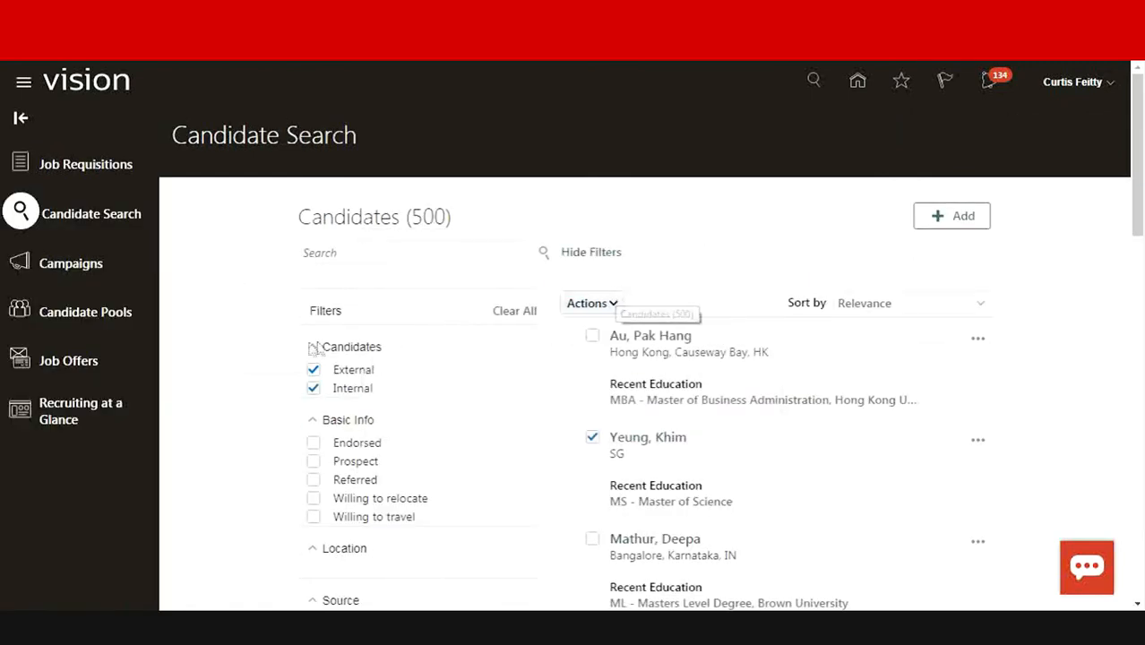
Step: Look through the candidates in the HCM Candidates pool and leave the pool
click(103, 314)
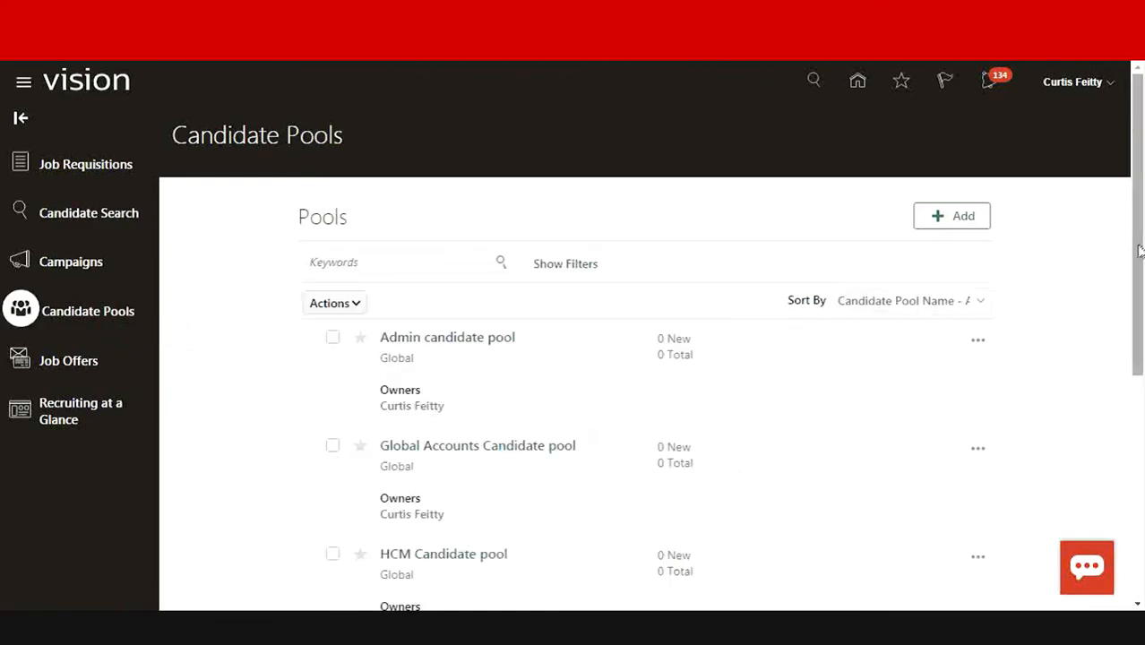
drag(1138, 247, 1132, 389)
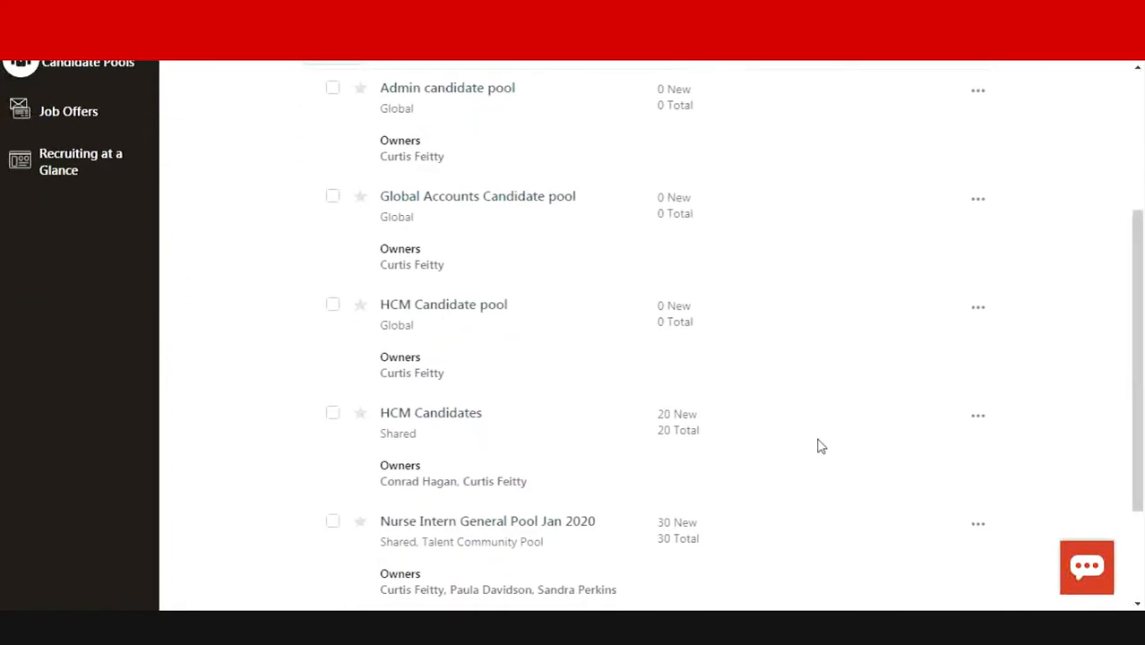
click(459, 417)
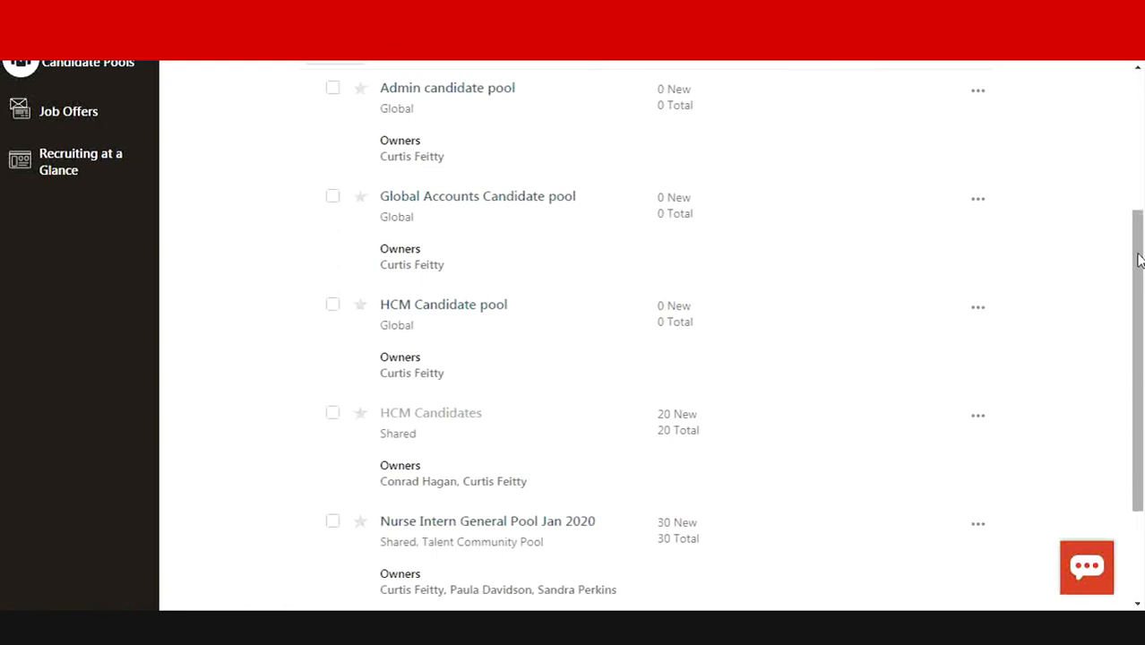
drag(1138, 272, 1137, 141)
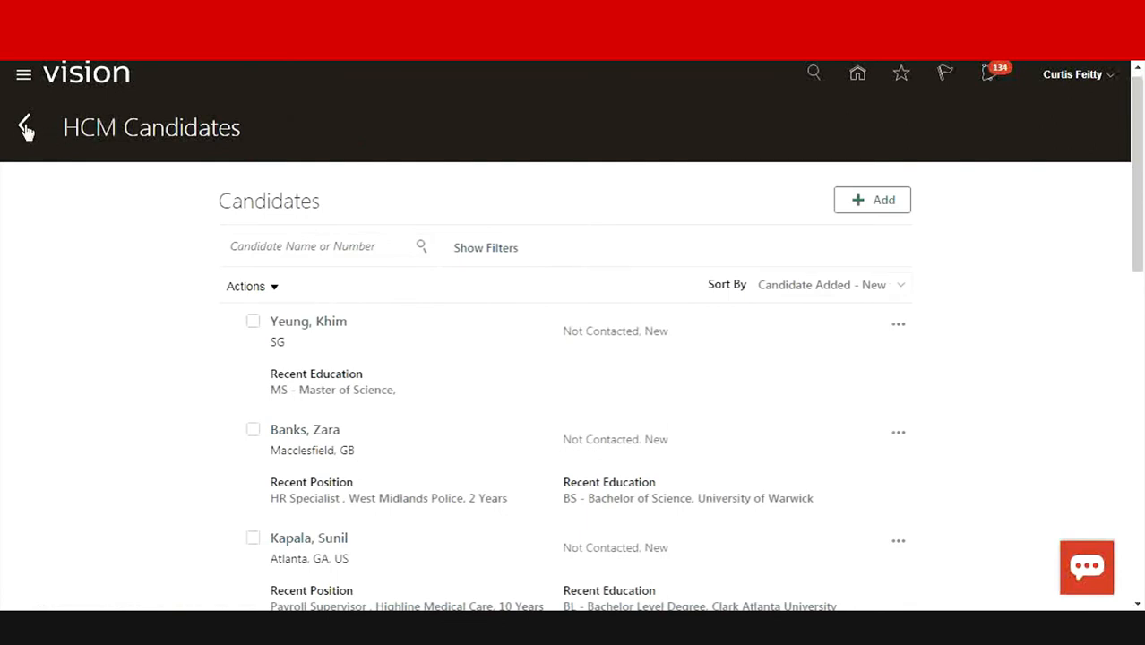
click(26, 130)
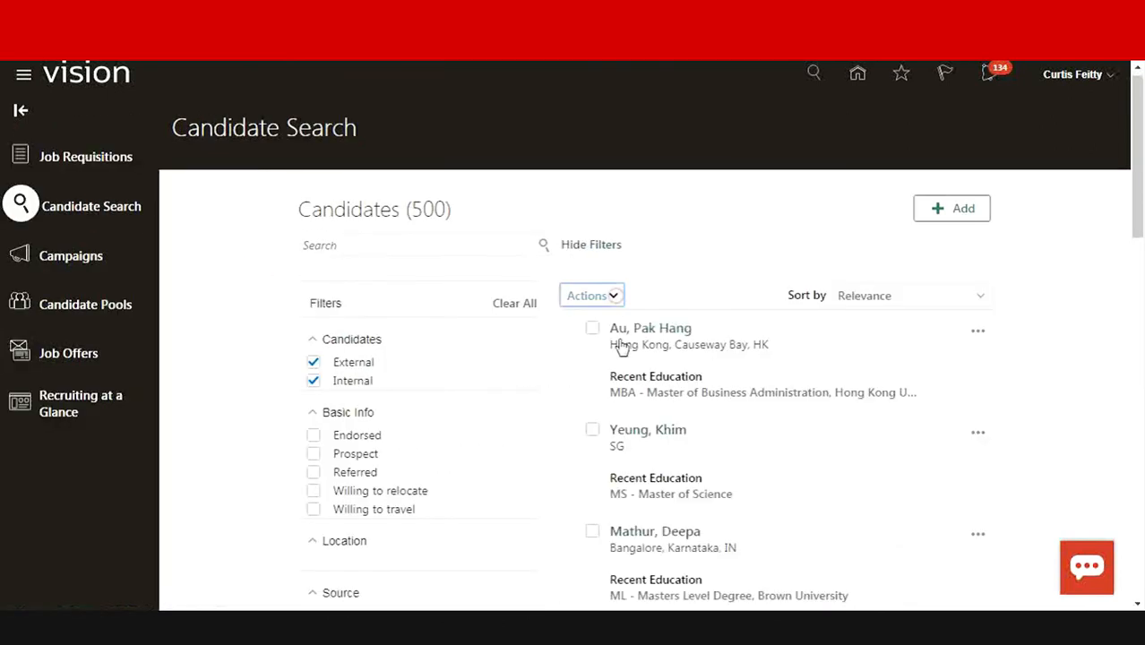
Step: Start a new interaction for the first candidate in the candidate search and set its type to Sent E-Mail
click(836, 327)
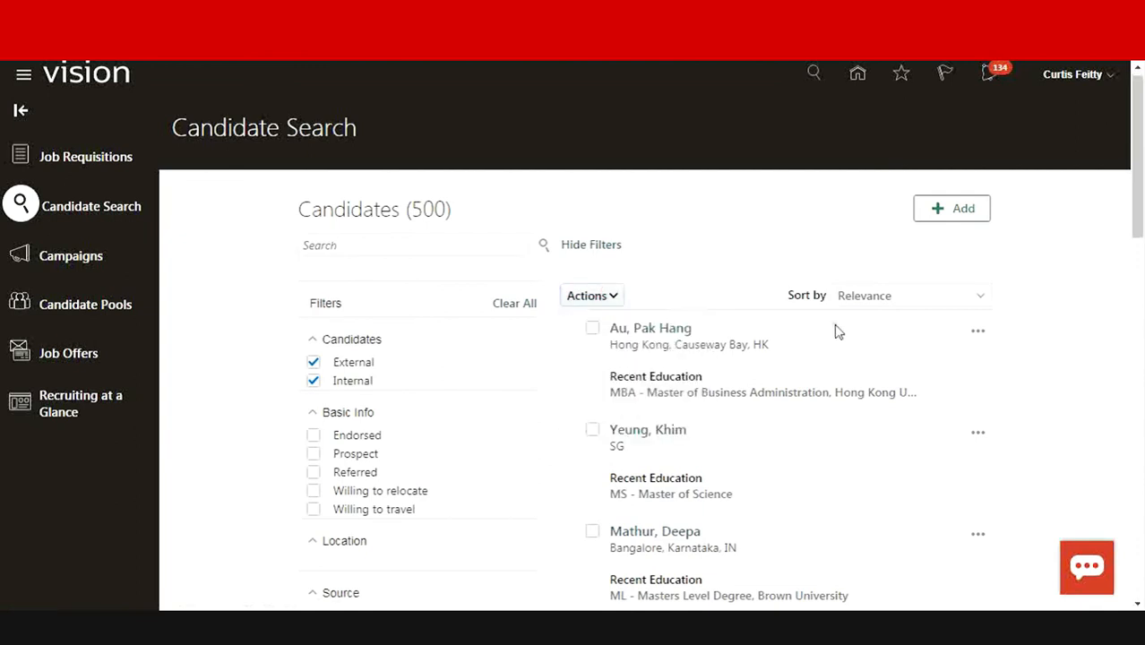
click(592, 328)
click(614, 299)
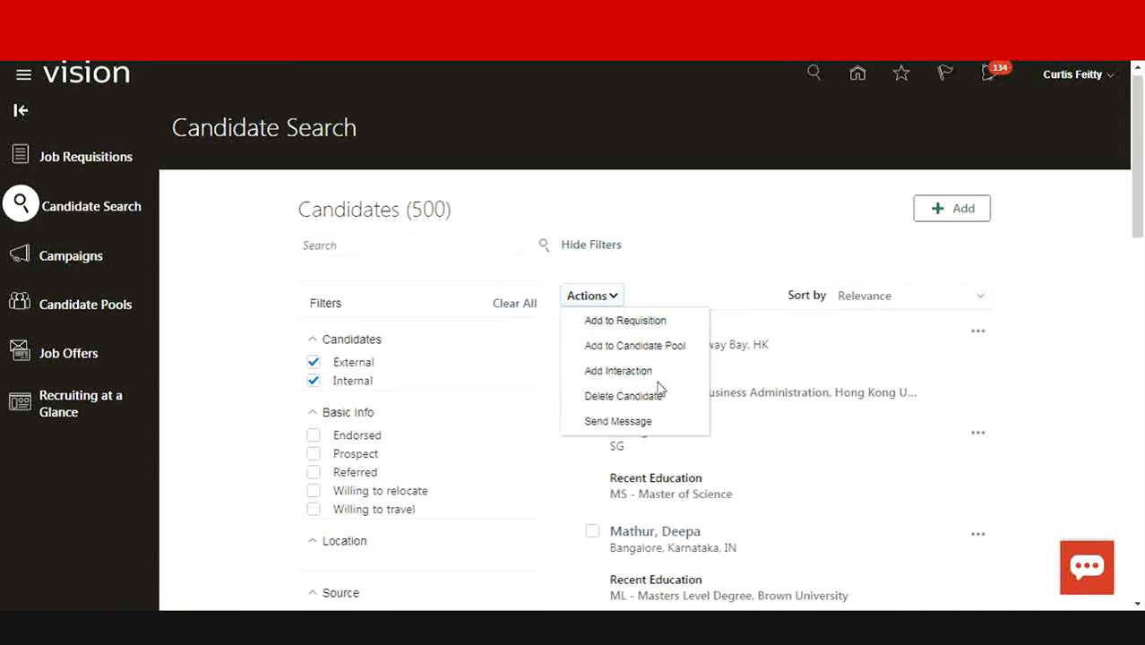
click(640, 373)
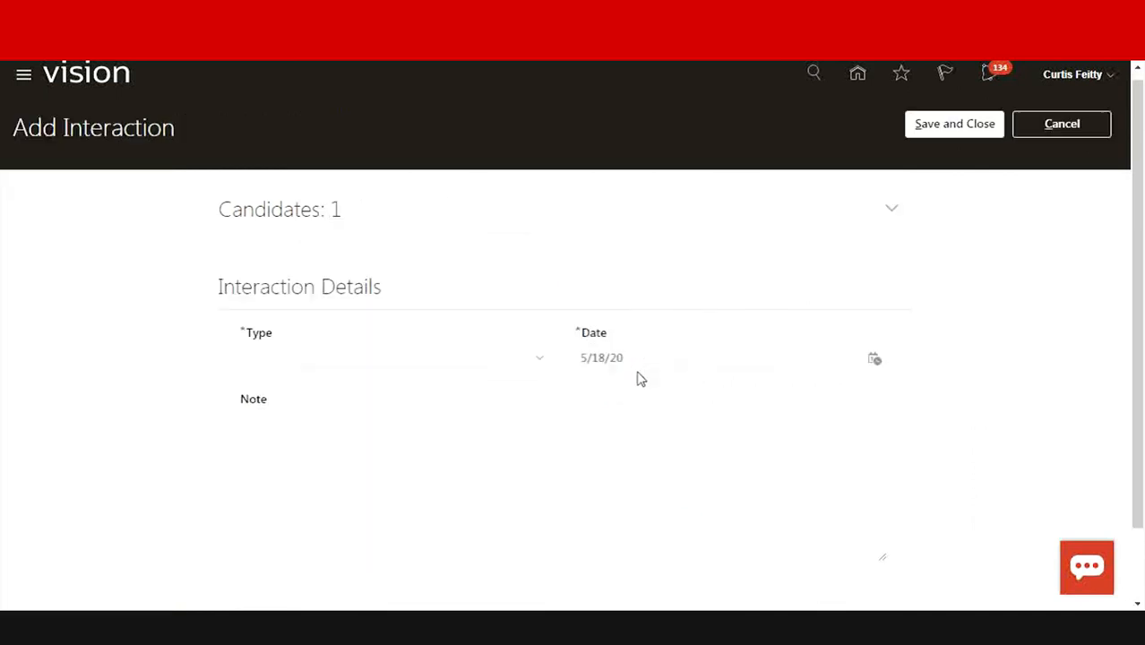
click(542, 361)
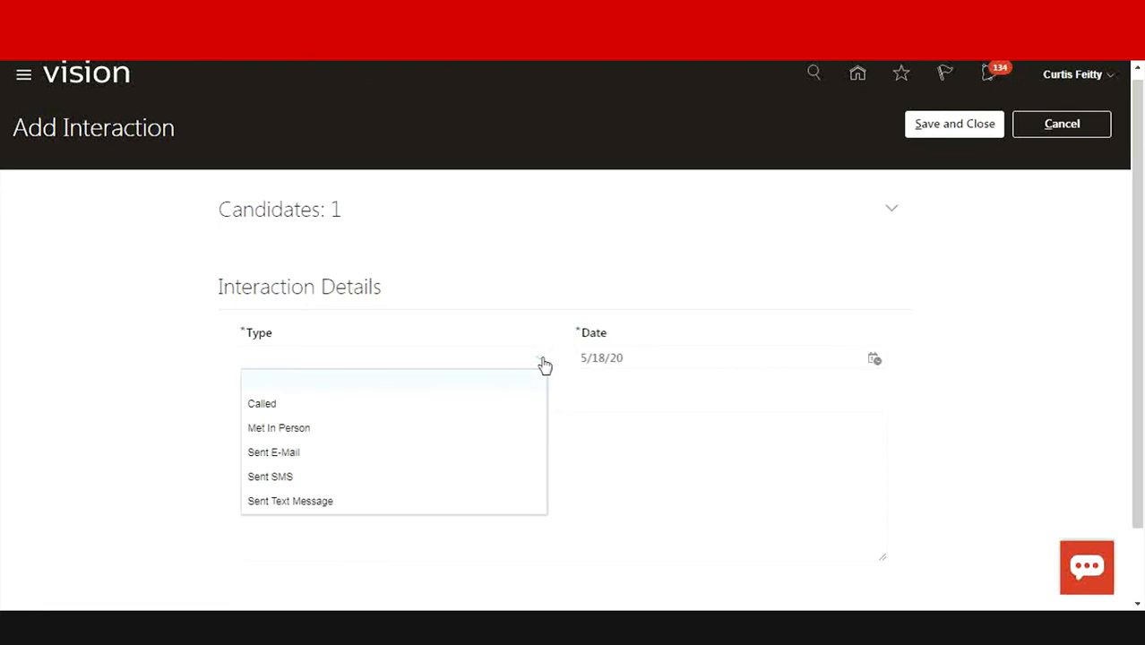
click(336, 458)
click(413, 489)
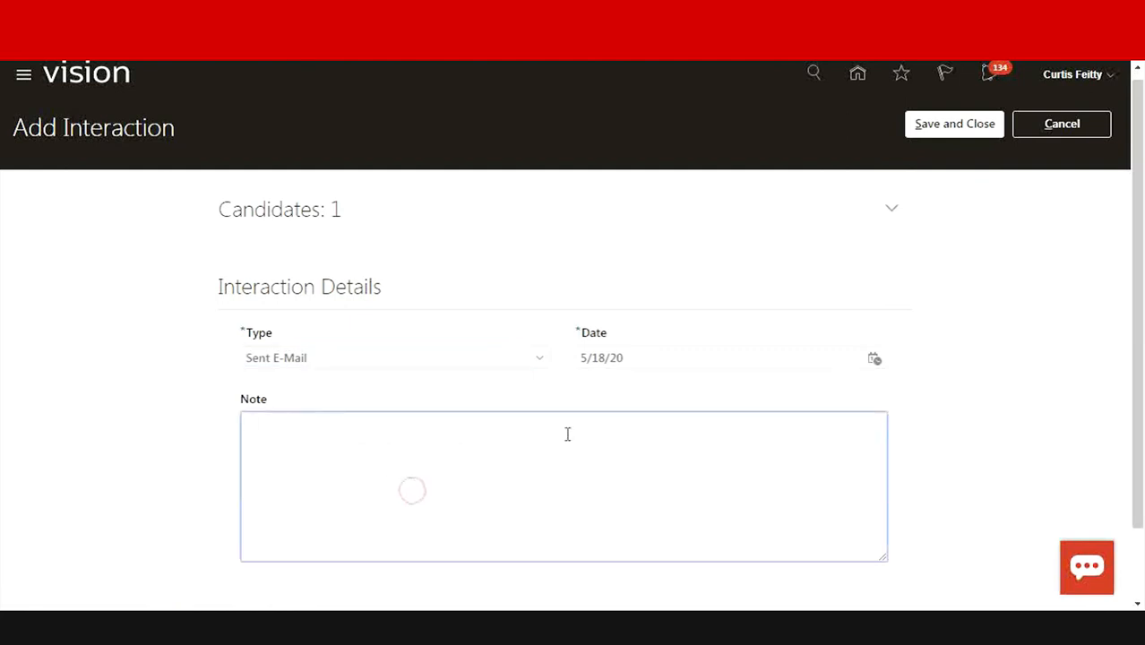
click(539, 359)
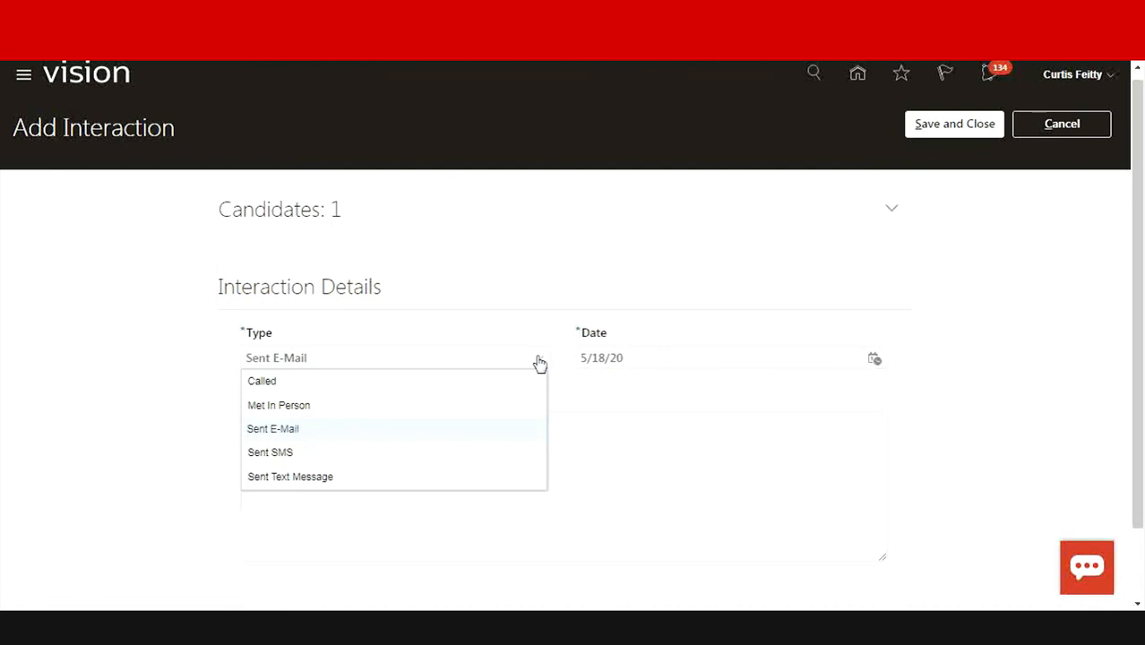
click(359, 438)
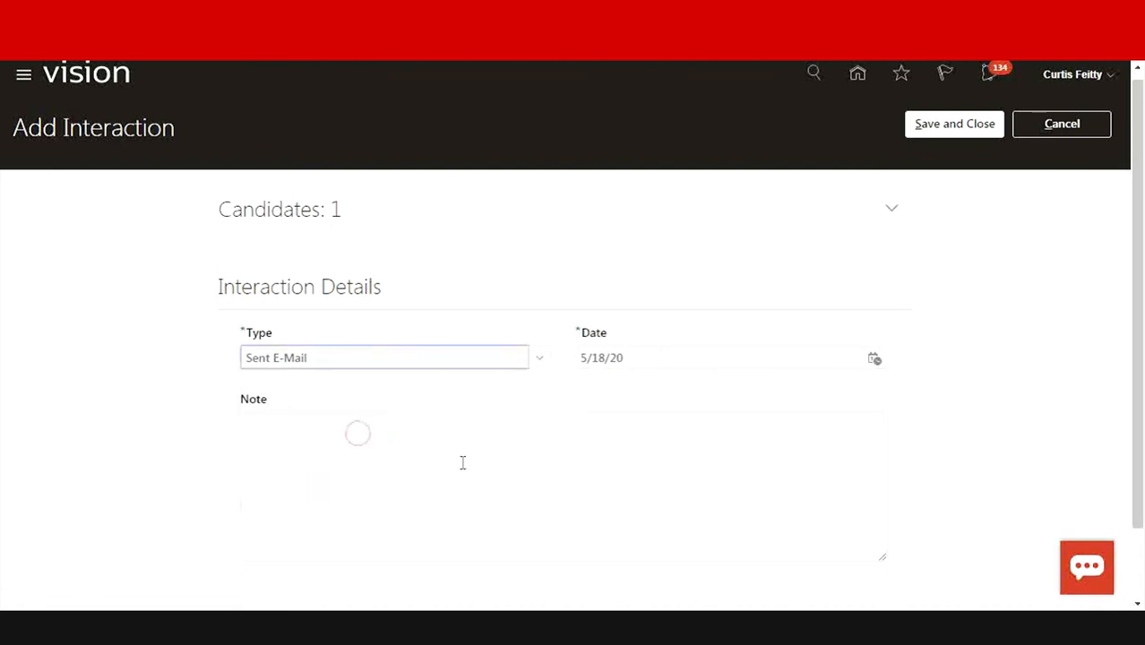
Step: Enter the interaction note "Kindly attend final round of interview", save the interaction and dismiss the confirmation
click(390, 462)
text(Kindly attend final round of interview)
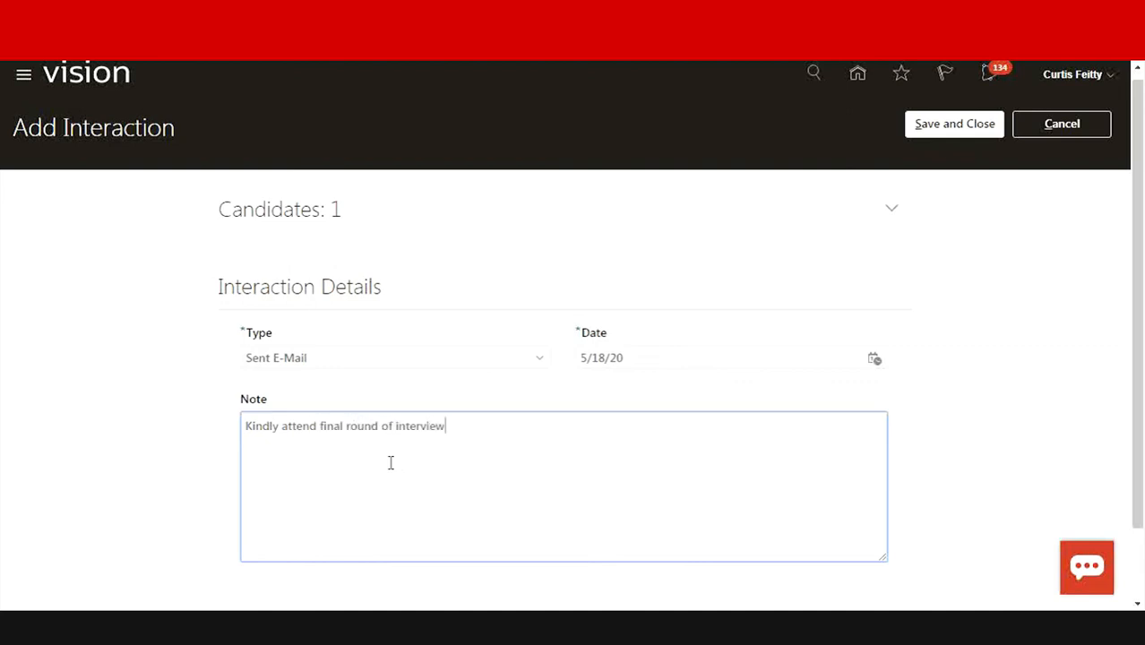
click(965, 123)
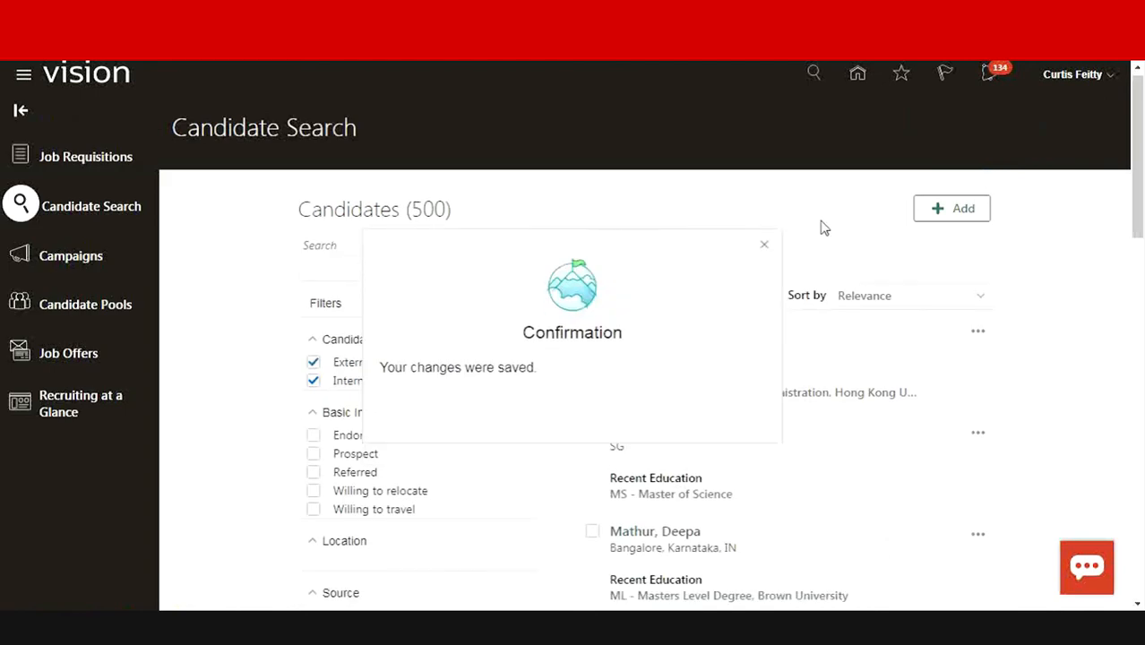
click(763, 249)
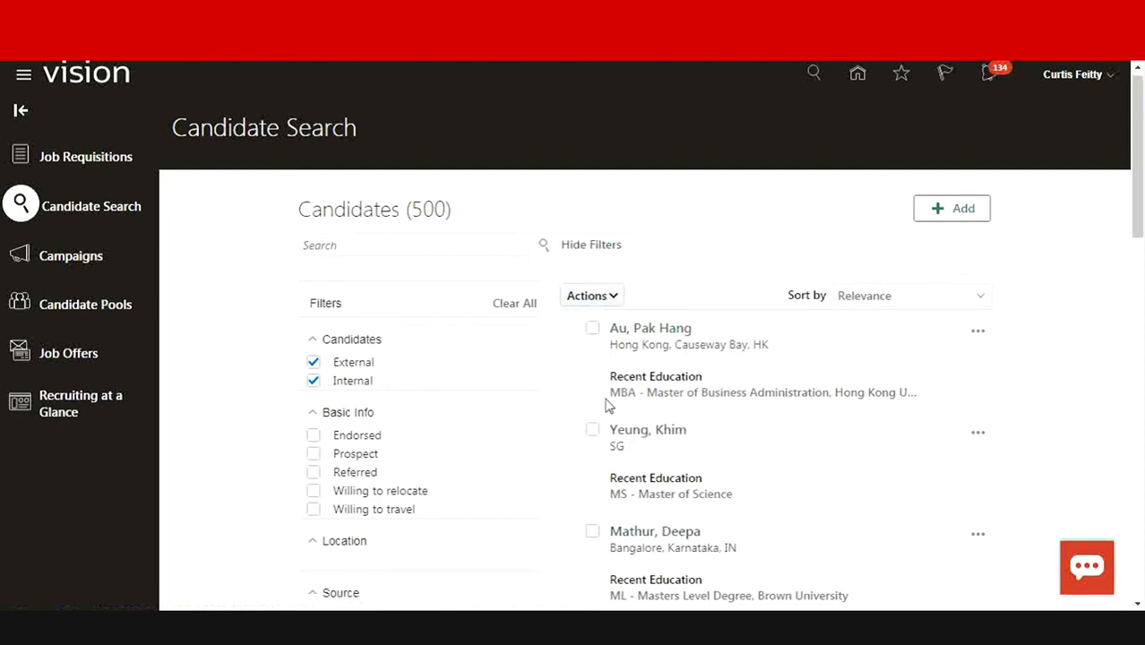
Step: Start a message to the second candidate in the candidate search and base it on a blank message
click(592, 431)
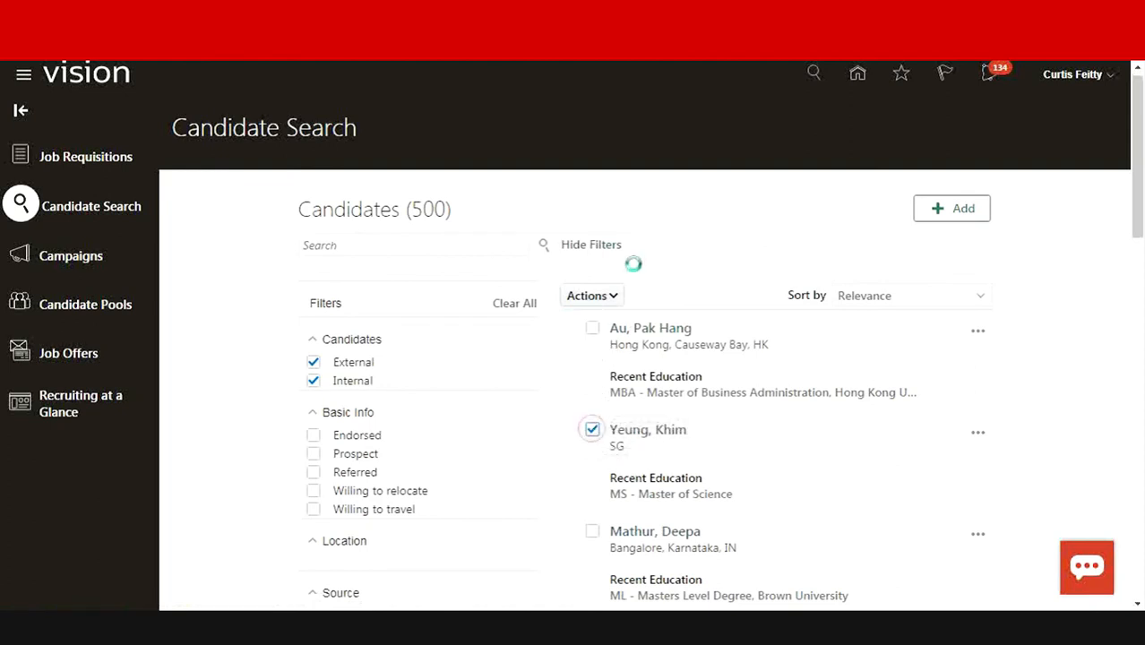
click(613, 295)
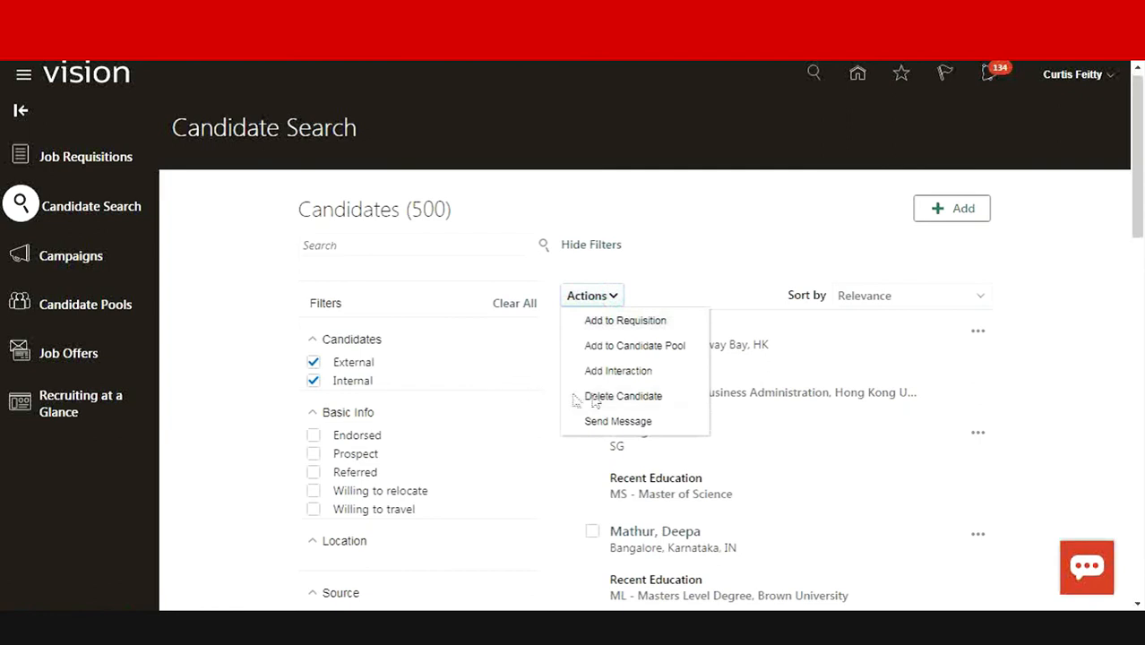
click(618, 421)
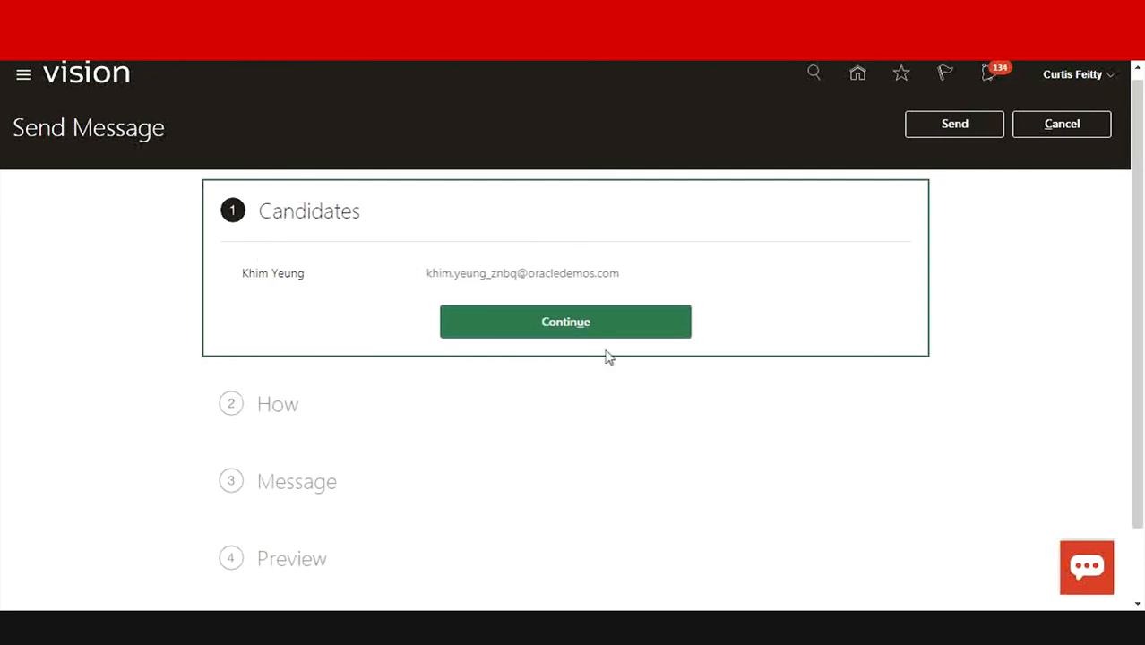
click(552, 329)
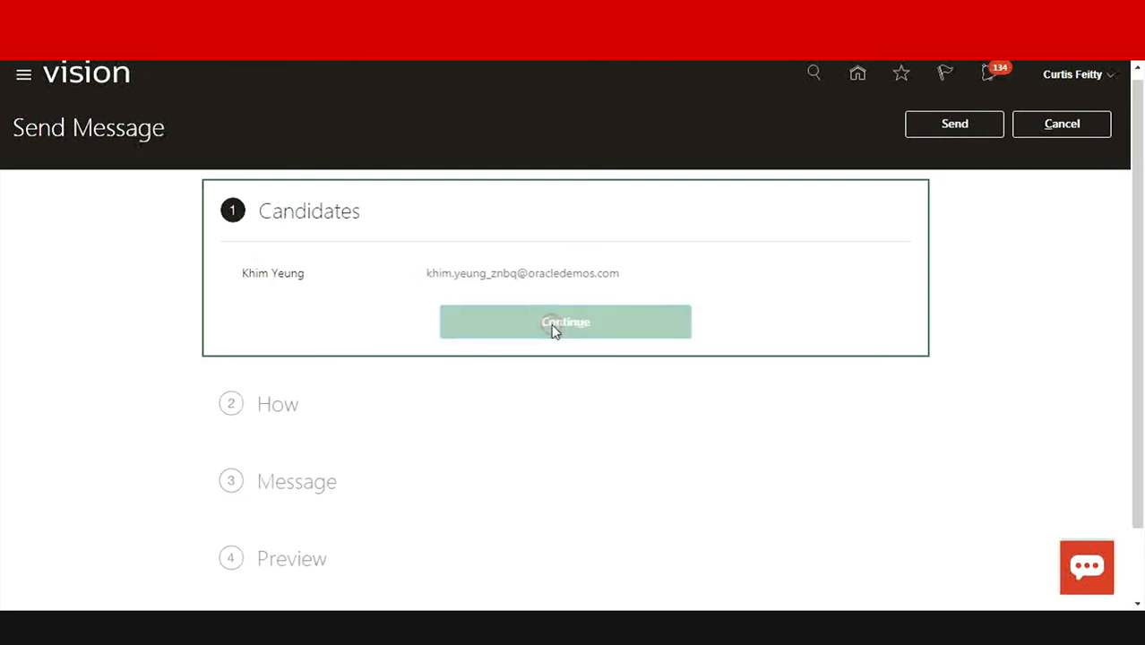
click(486, 343)
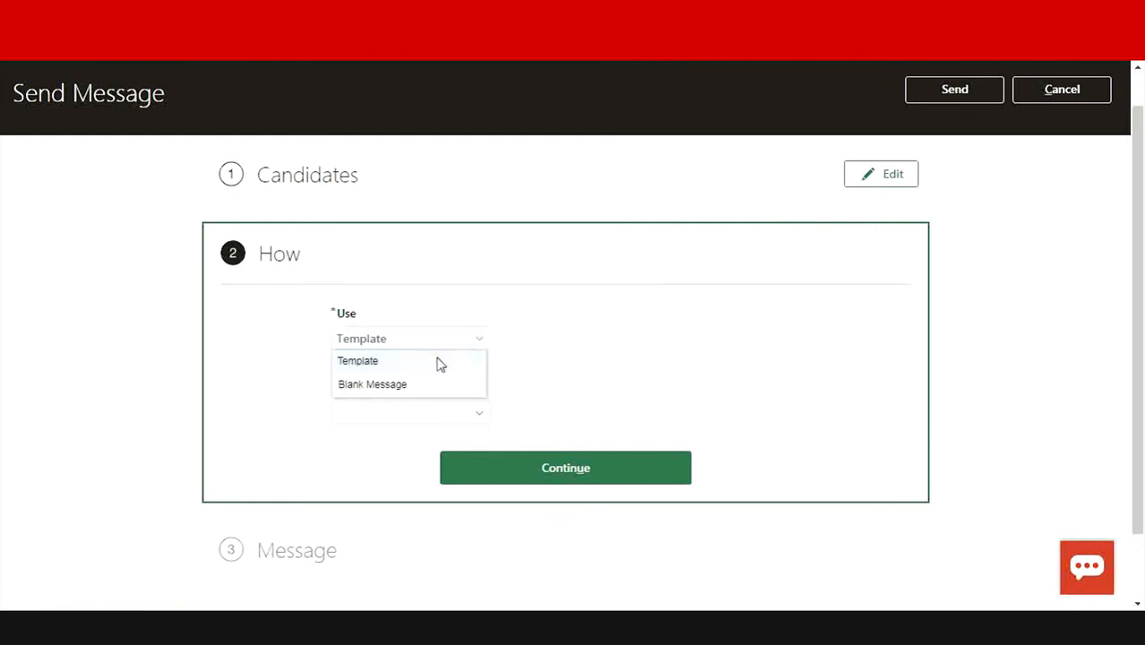
click(402, 387)
click(534, 400)
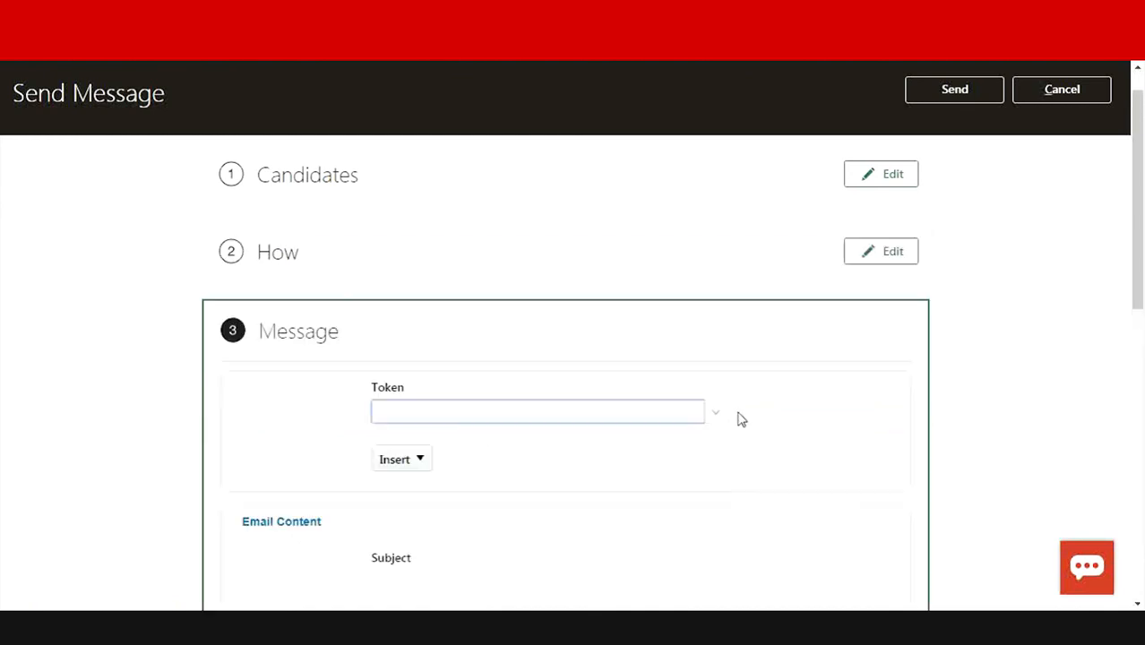
Step: Choose CandidateEmail as the token for the message
click(715, 414)
drag(719, 248, 721, 271)
click(454, 238)
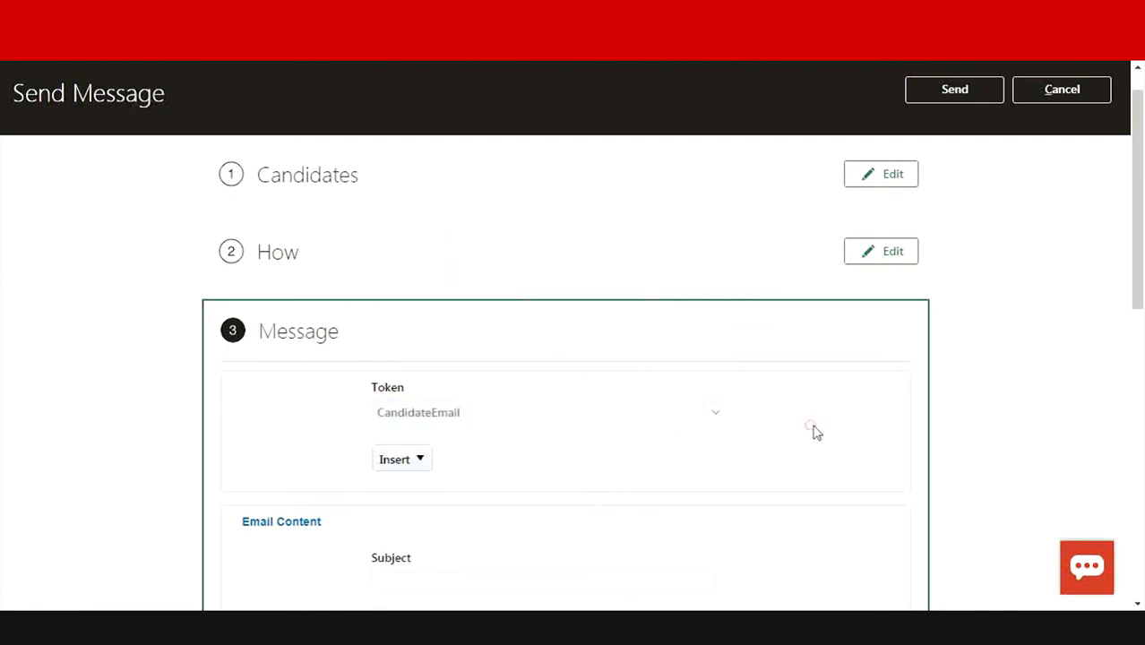
Step: Enter the email subject "Final round interview" and the message text "Hi ABC, Kindly attend your final round on 20 May 2020"
drag(1137, 276, 1140, 357)
click(591, 403)
text(Final round interview)
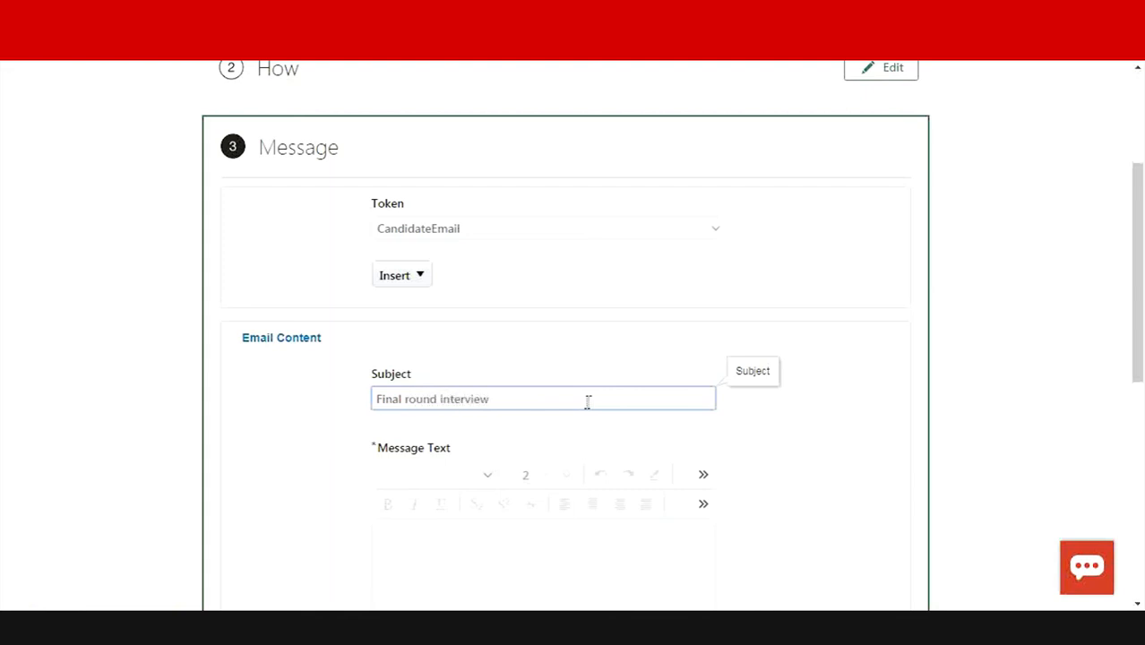
click(491, 481)
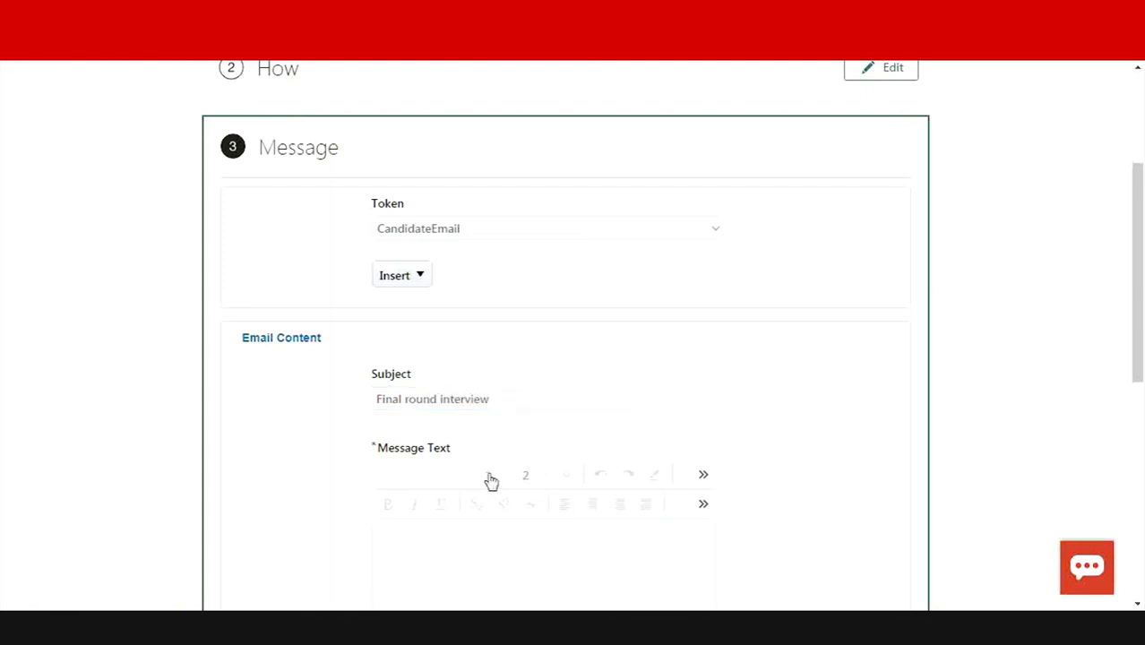
click(527, 566)
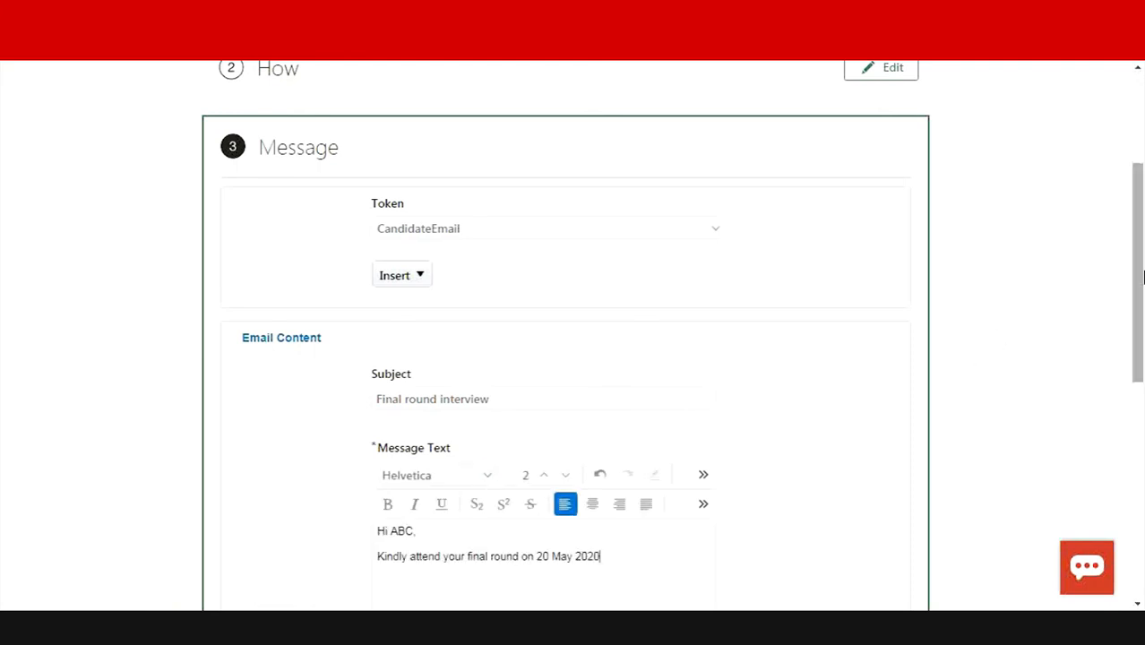
Step: Copy the whole email message text into the SMS text
drag(1141, 287, 1136, 358)
drag(616, 318, 377, 286)
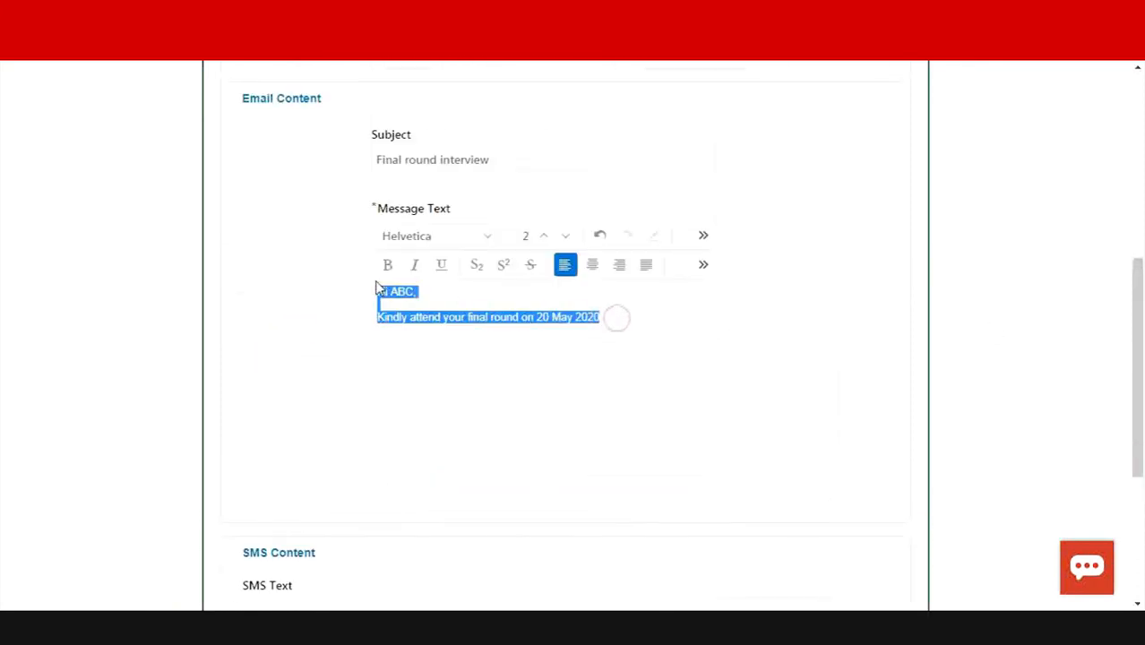
click(376, 281)
drag(1139, 331, 1137, 489)
click(524, 394)
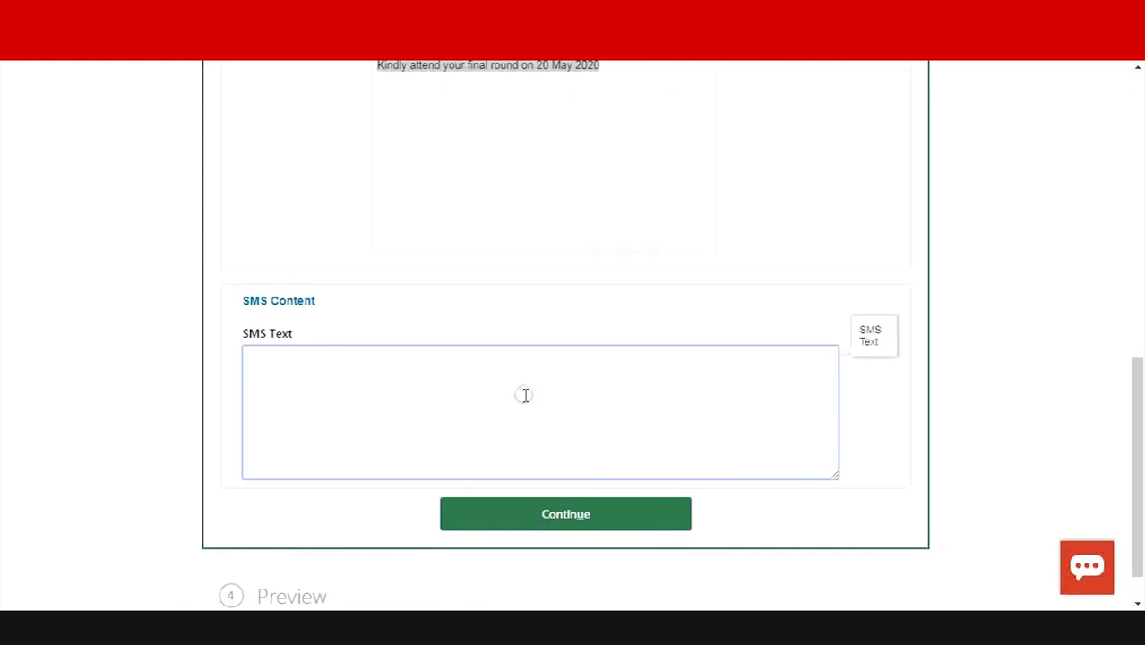
key(ctrl+v)
Step: Continue to the message preview, send the message to the candidate and dismiss the confirmation
drag(1138, 364, 1141, 466)
click(594, 464)
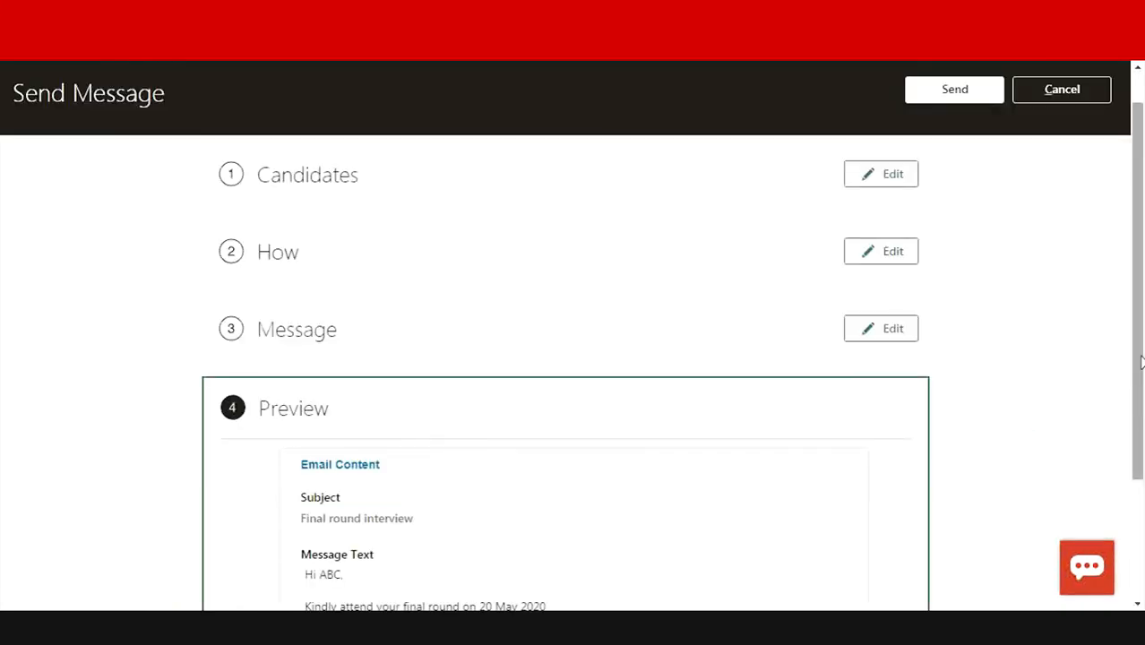
drag(1140, 309, 1139, 252)
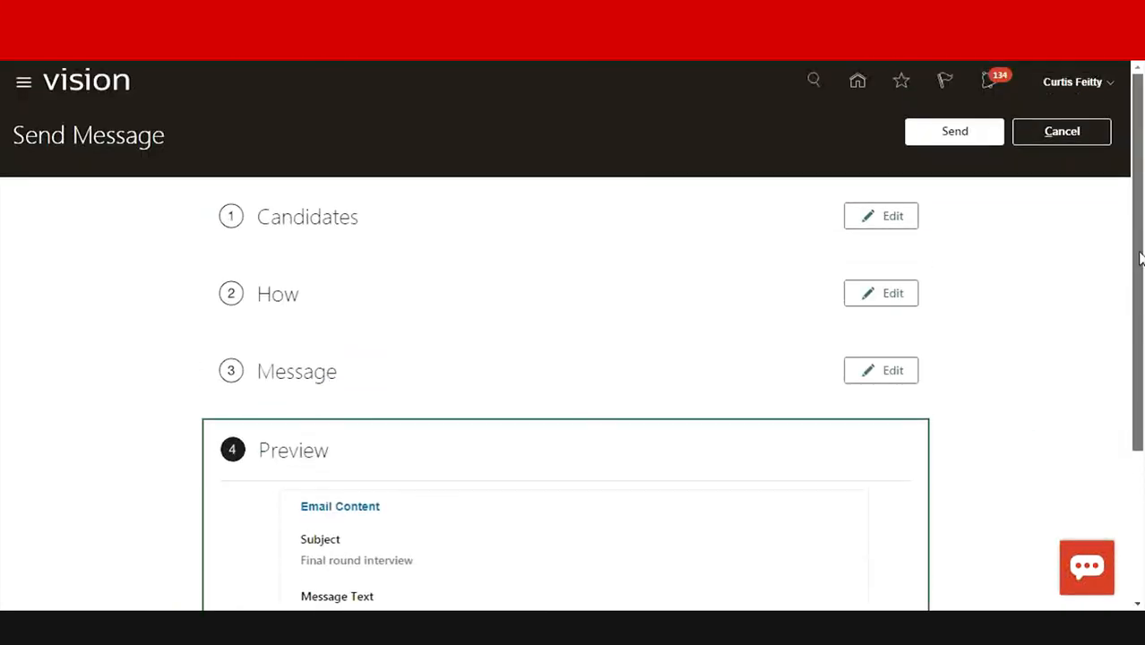
click(953, 129)
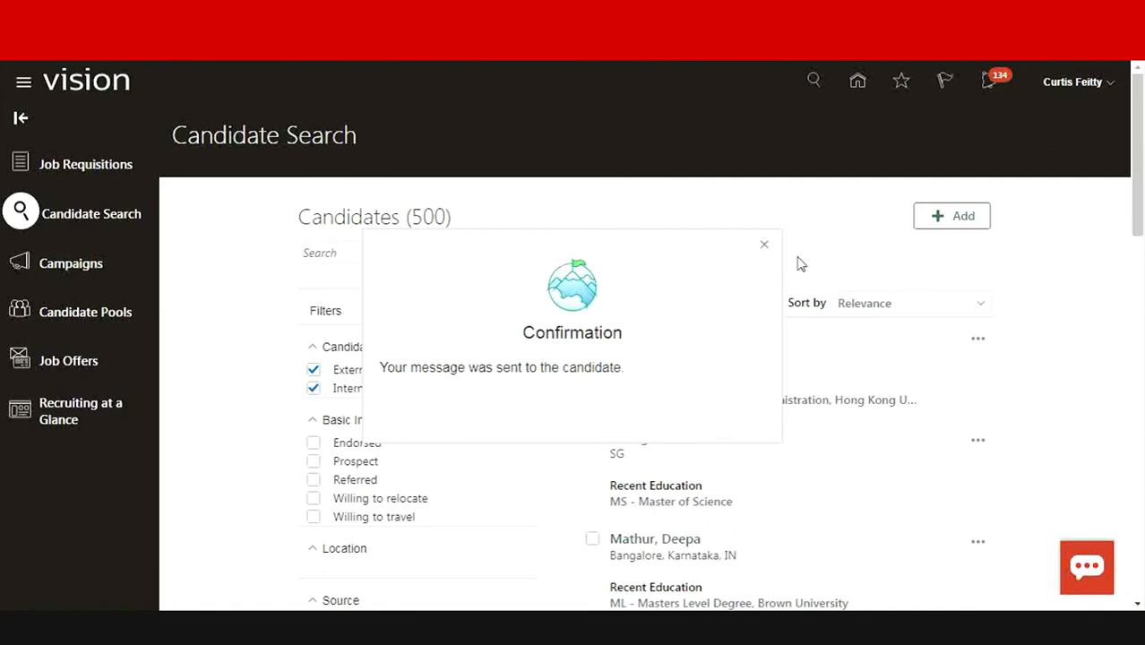
click(765, 247)
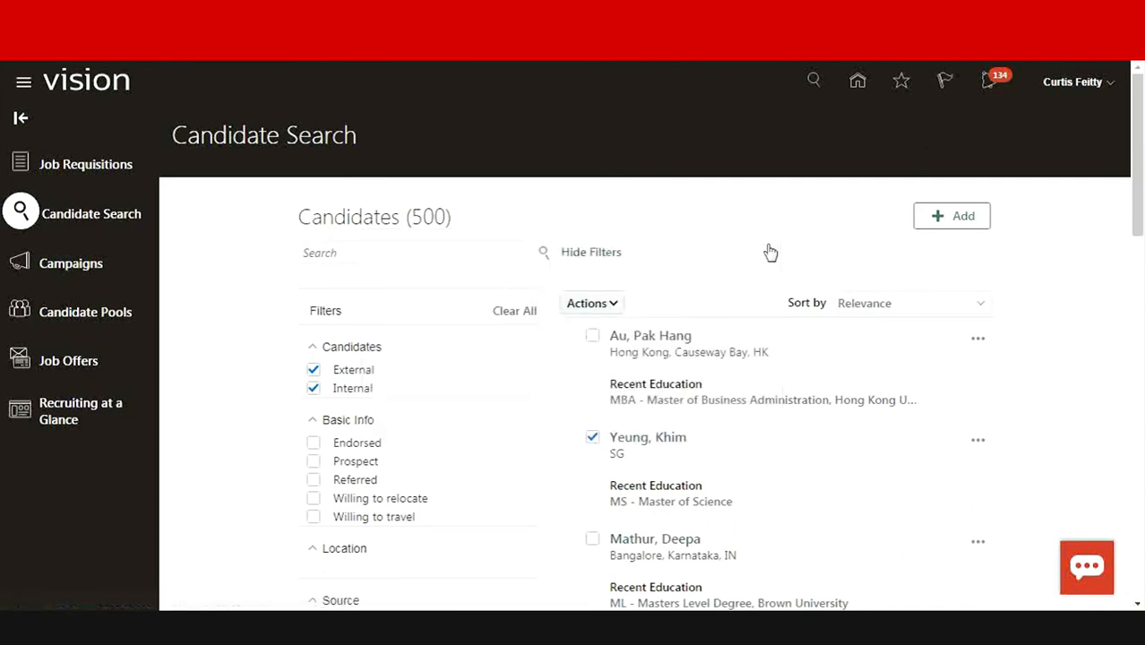